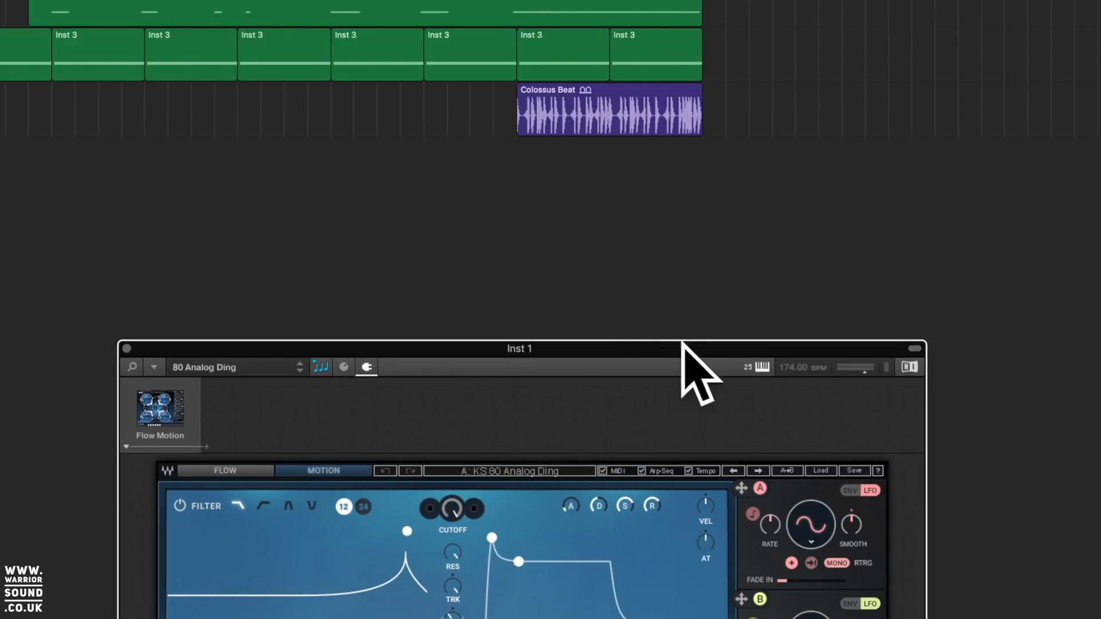
# Move the instrument's plug-in window up into view and play back the project, stopping after listening
pyautogui.moveTo(664, 349); pyautogui.dragTo(665, 6)
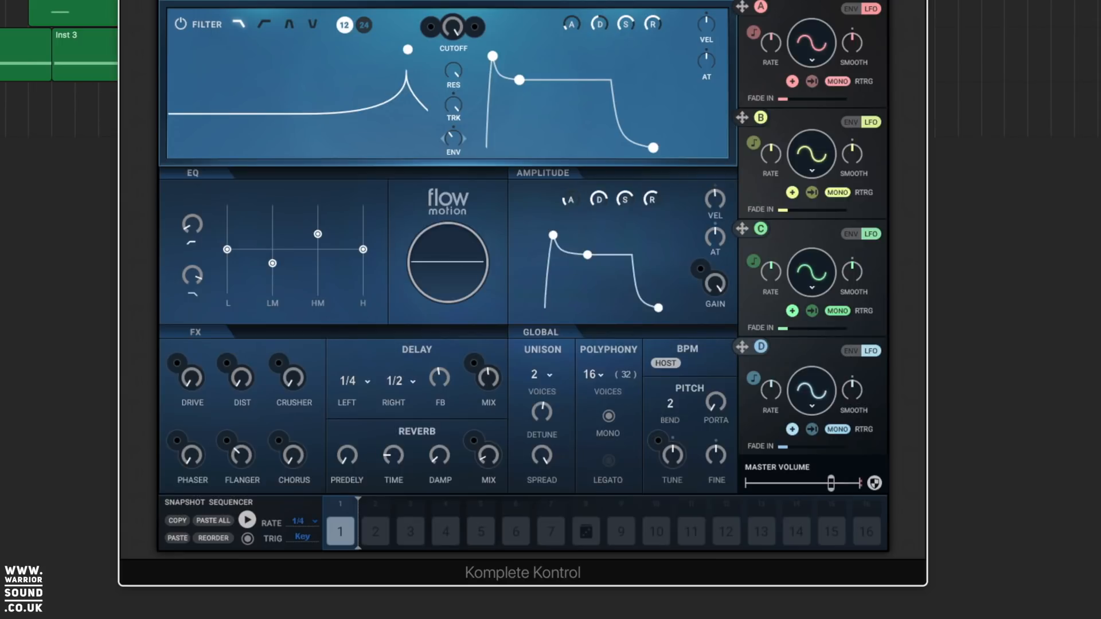
pyautogui.press('space')
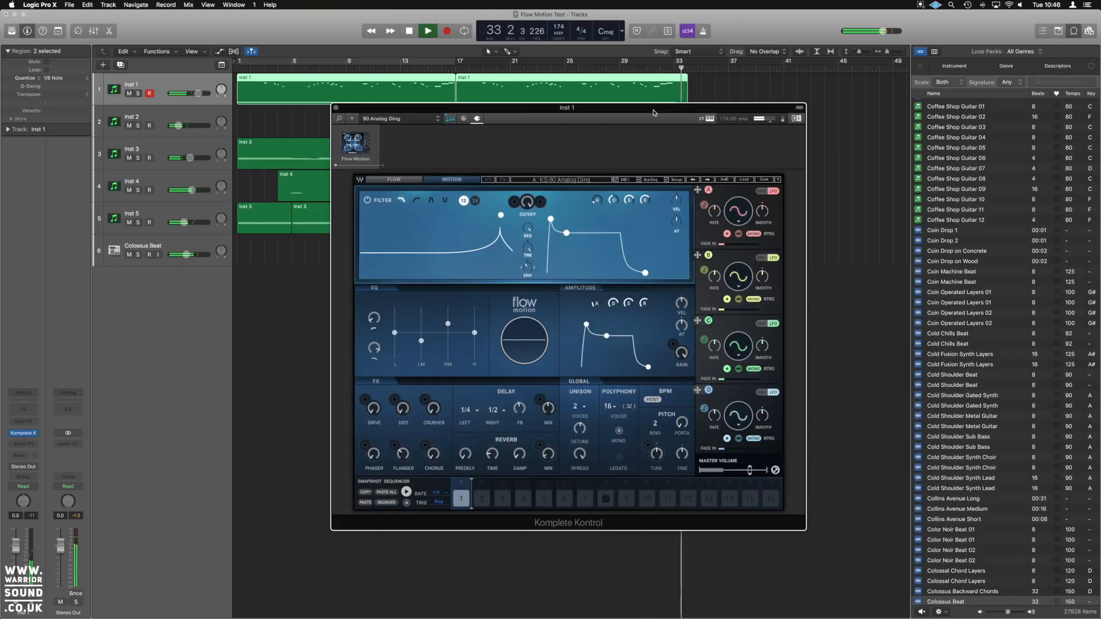
pyautogui.press('space')
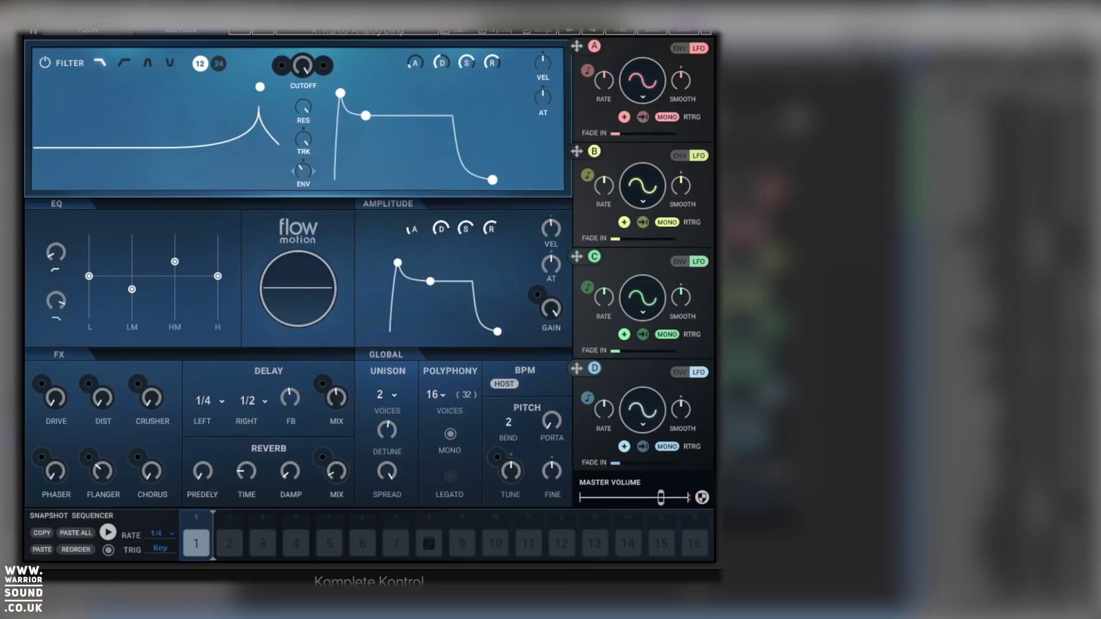
# Load the Full Reset factory preset in Flow Motion, compare the Flow and Motion pages, and return to the Flow page
pyautogui.click(656, 33)
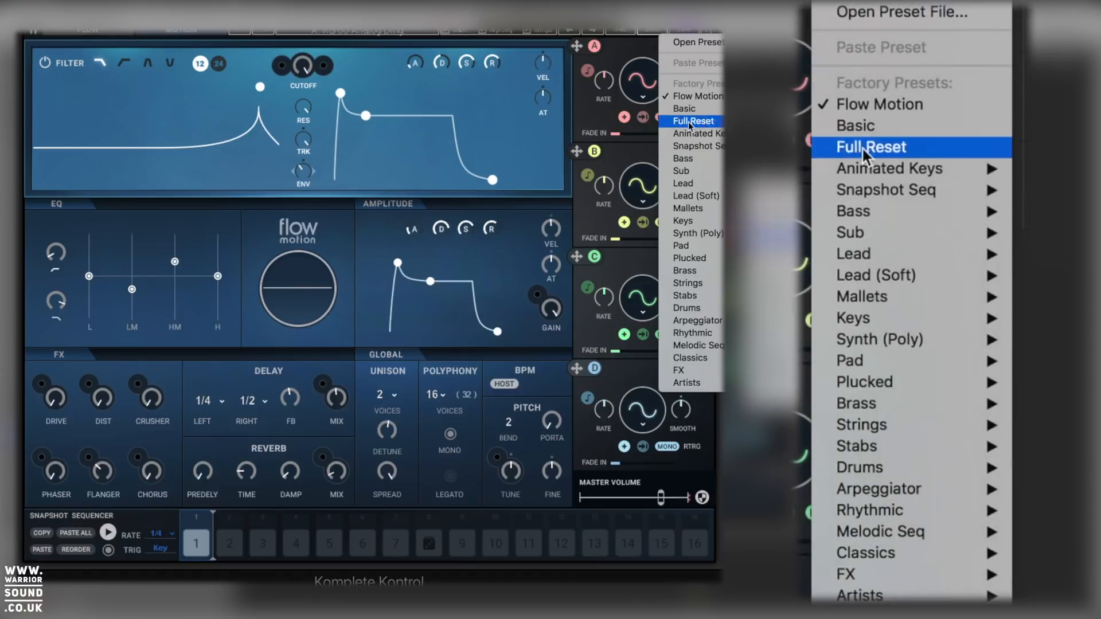
pyautogui.click(690, 122)
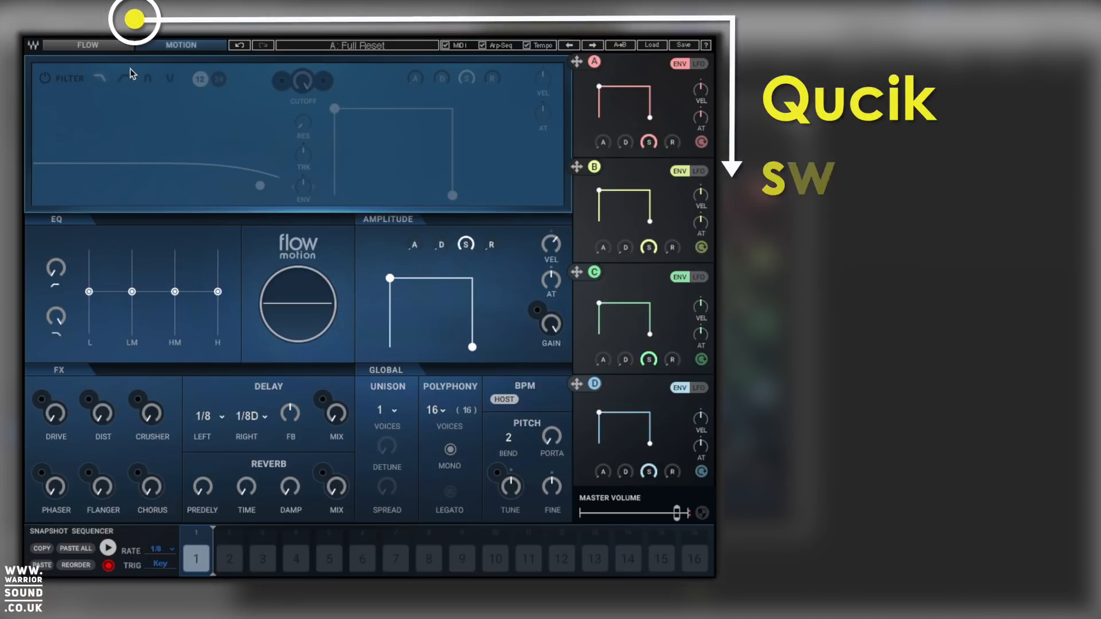
pyautogui.click(88, 46)
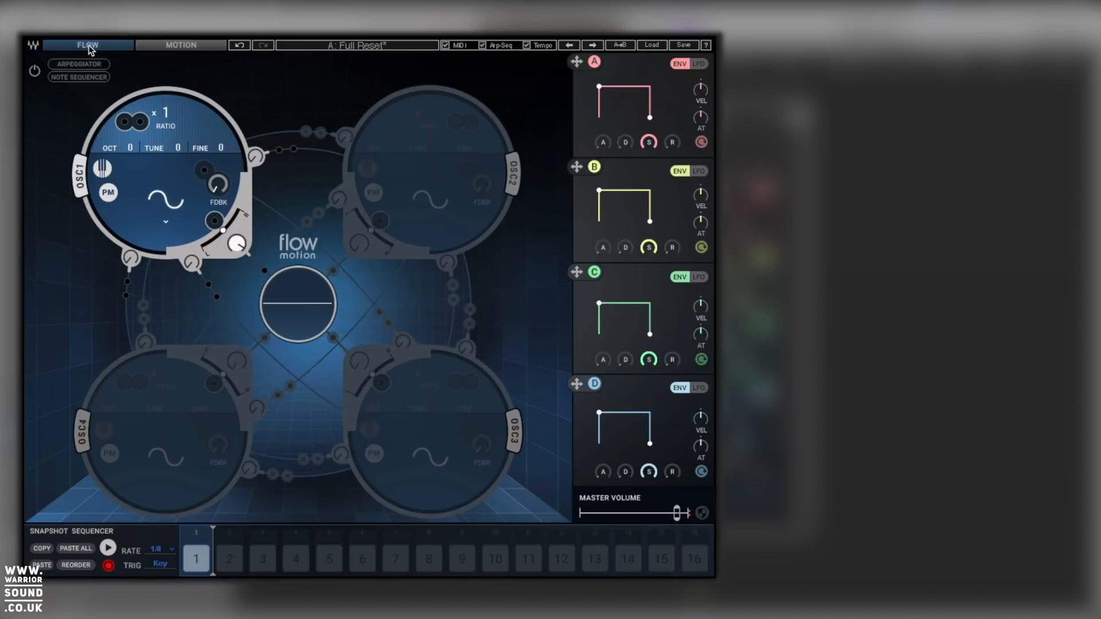
pyautogui.click(195, 44)
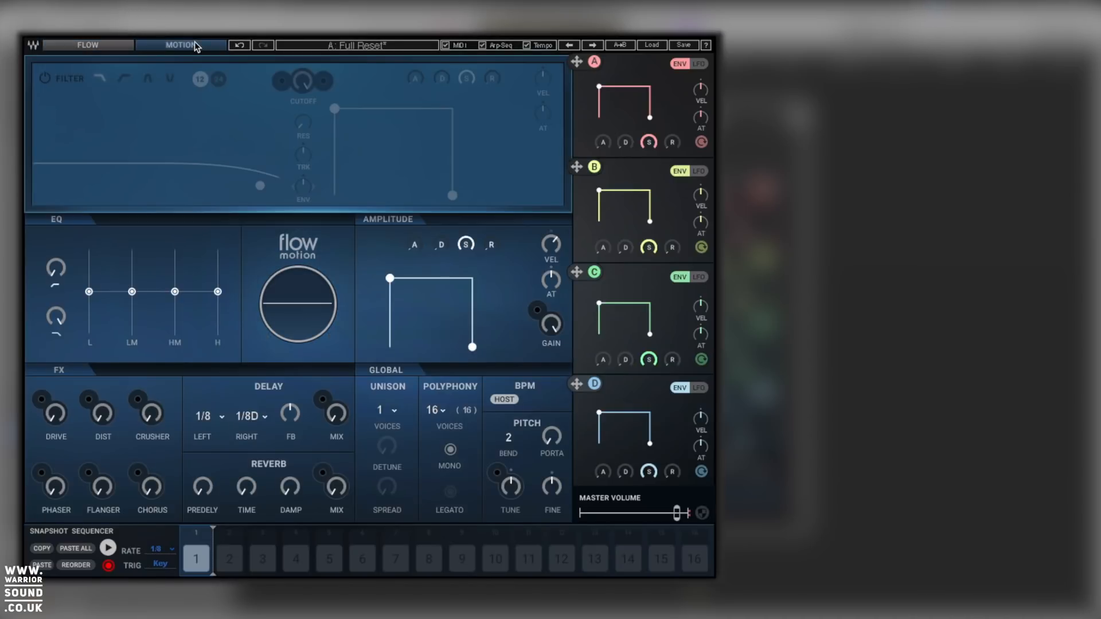
pyautogui.click(103, 46)
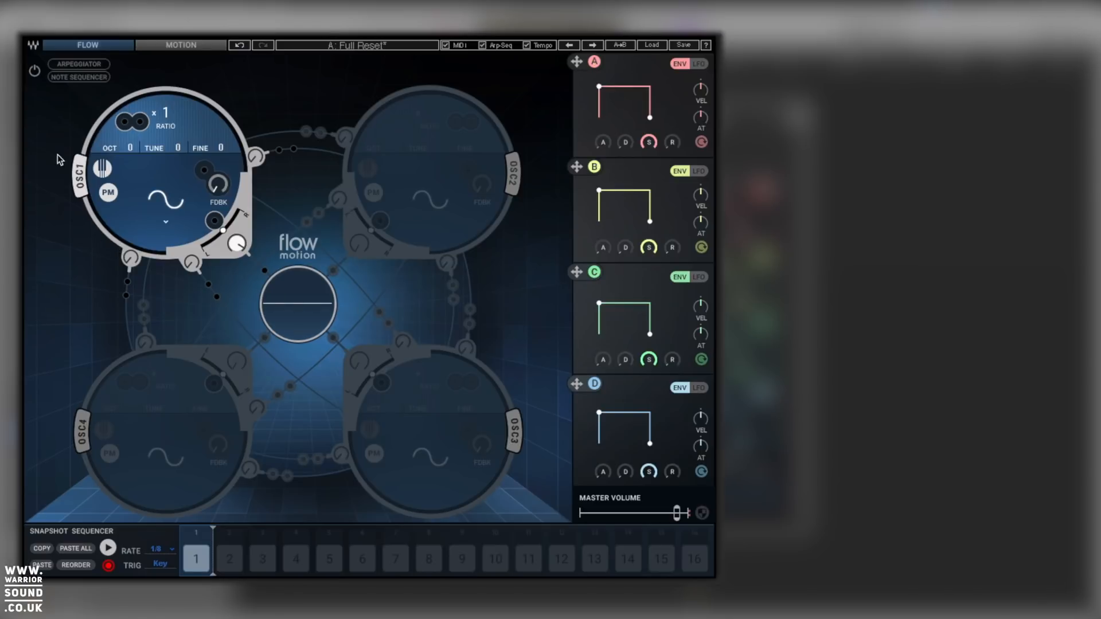
# Try the on/off switches of OSC1 and OSC2, leaving only OSC1 enabled
pyautogui.click(79, 184)
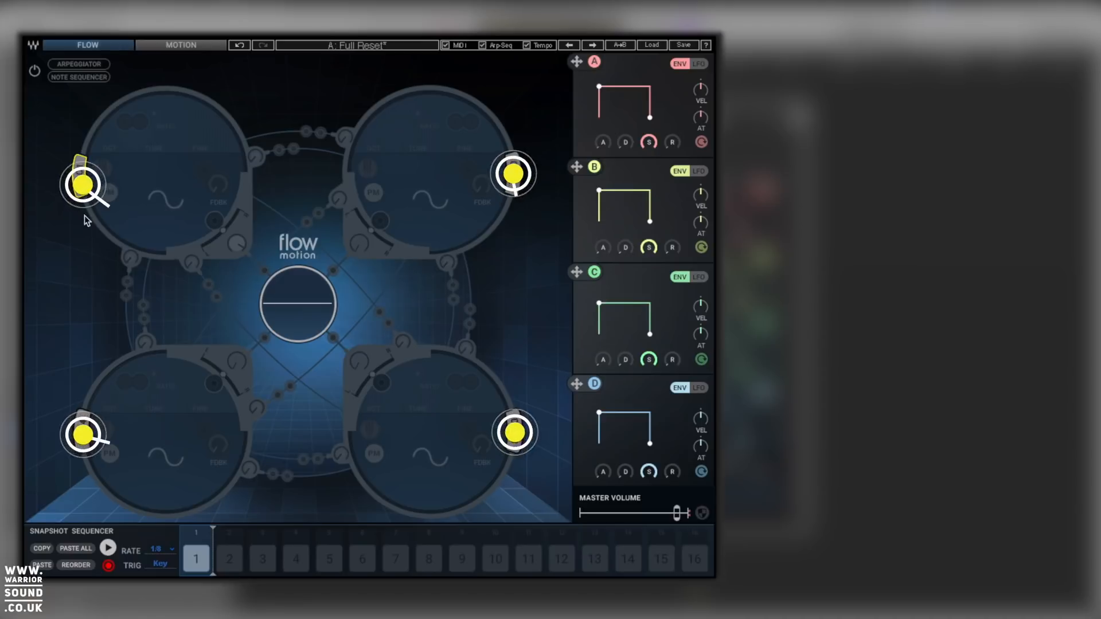
pyautogui.click(80, 186)
pyautogui.click(79, 185)
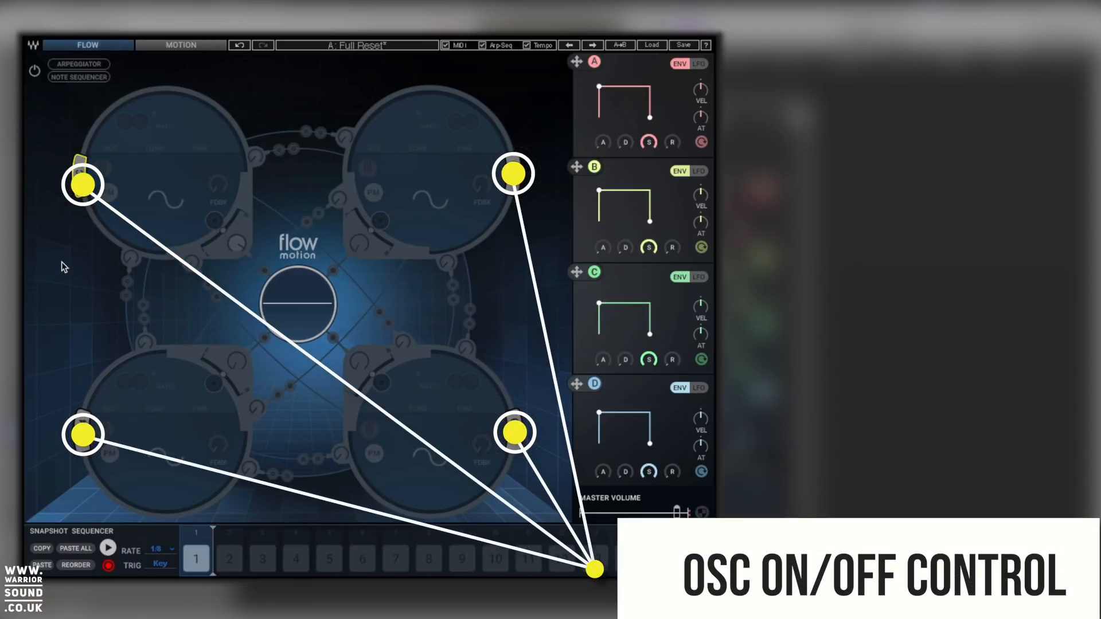
pyautogui.click(80, 185)
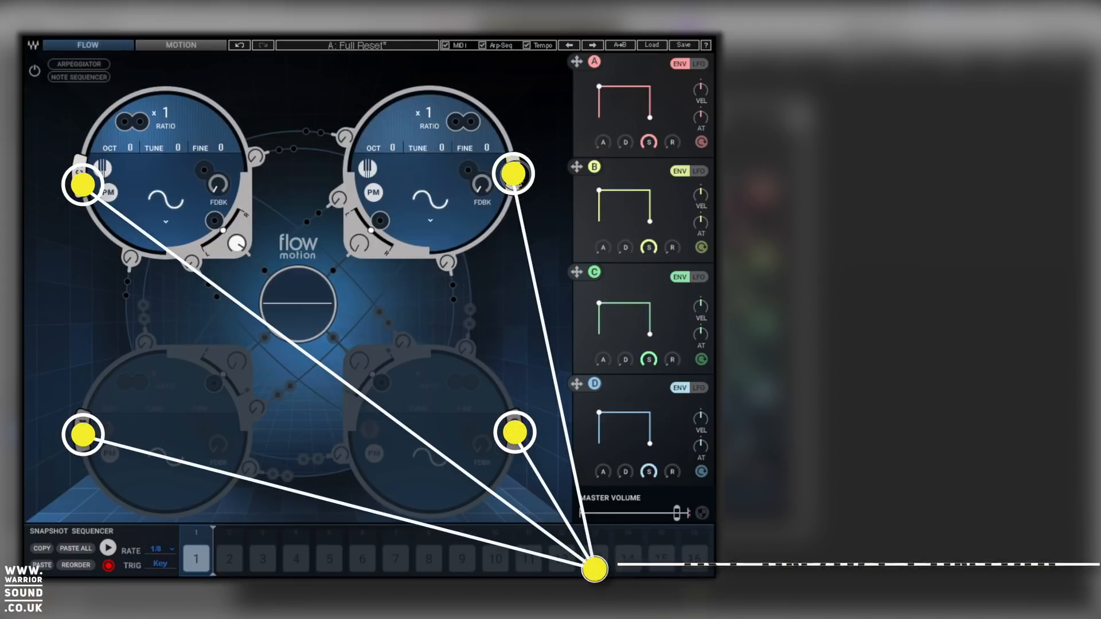
pyautogui.click(509, 174)
pyautogui.click(510, 176)
pyautogui.click(507, 175)
pyautogui.click(507, 176)
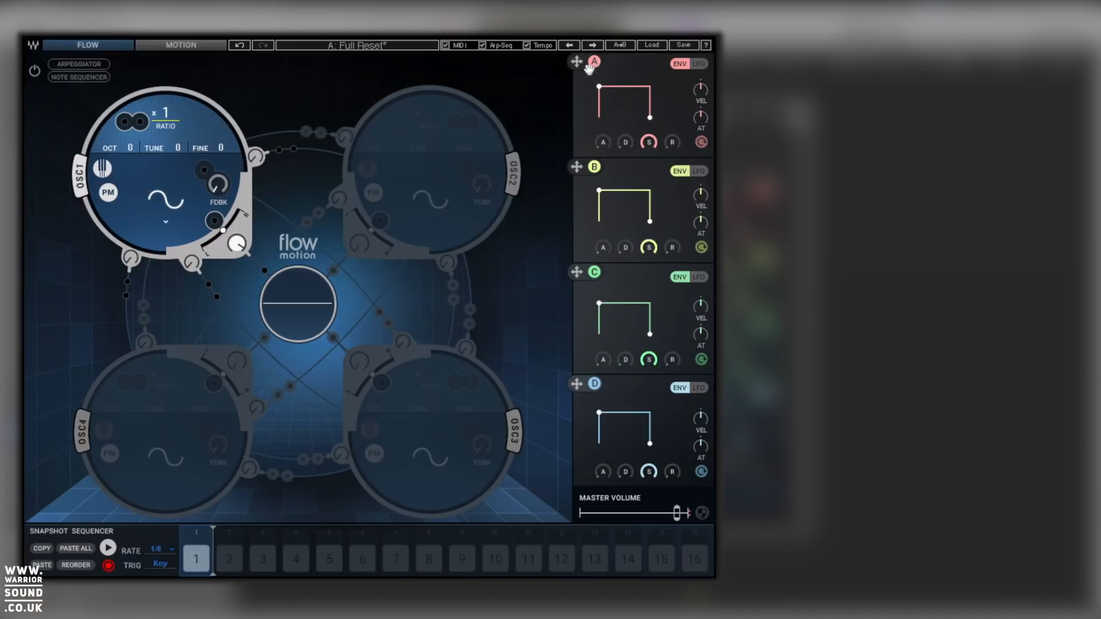
# Assign modulation source A to OSC1's ratio, adjust the modulation amount and remove the assignment again
pyautogui.moveTo(594, 61); pyautogui.dragTo(123, 146)
pyautogui.moveTo(125, 122)
pyautogui.mouseDown()
pyautogui.moveTo(125, 74)
pyautogui.moveTo(125, 116)
pyautogui.mouseUp()
pyautogui.rightClick(123, 129)
pyautogui.click(147, 150)
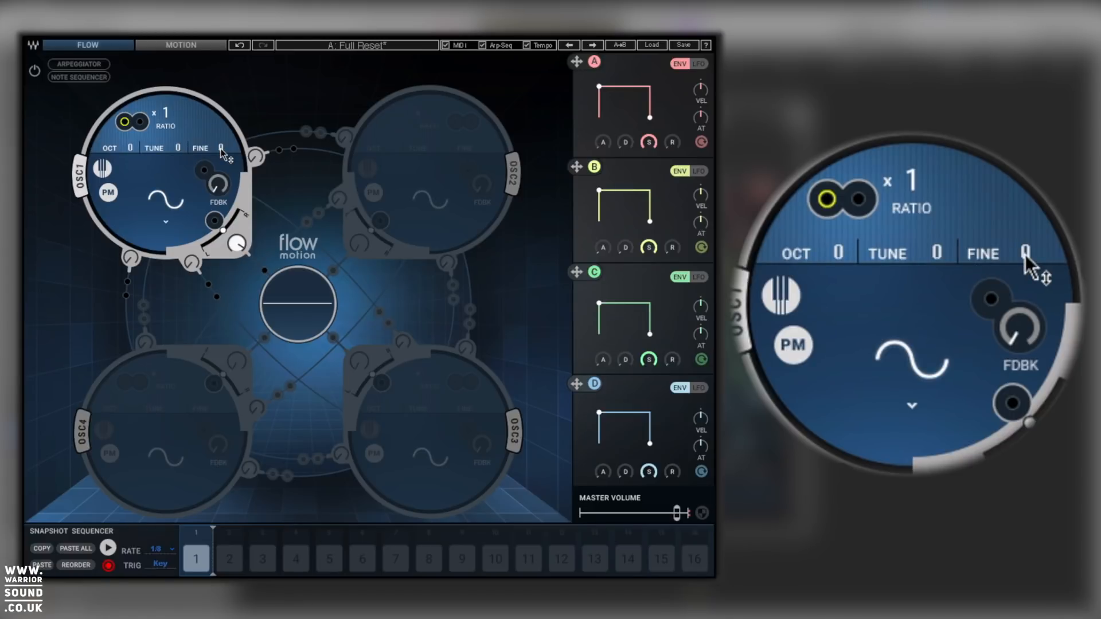
# Try OSC1 without keyboard tracking, adjusting its fixed frequency, and turn keyboard tracking back on
pyautogui.click(103, 170)
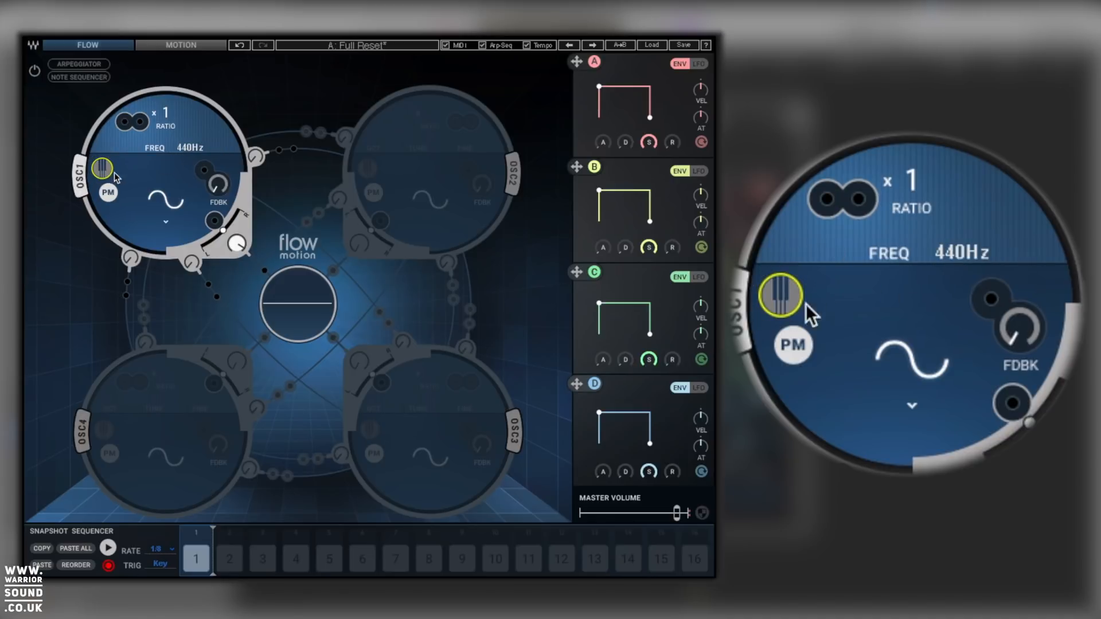
pyautogui.moveTo(186, 157)
pyautogui.mouseDown()
pyautogui.moveTo(187, 195)
pyautogui.moveTo(190, 152)
pyautogui.mouseUp()
pyautogui.click(102, 168)
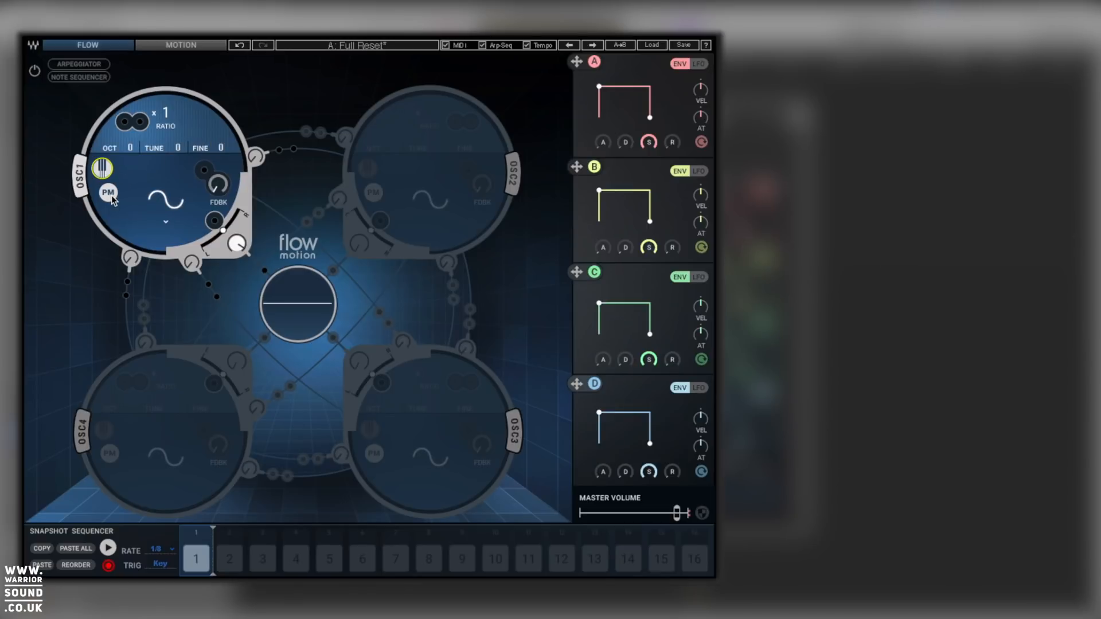
# Toggle OSC1's modulation mode between PM and FM, leaving it on PM, and view its waveform options without changing them
pyautogui.click(108, 193)
pyautogui.click(112, 196)
pyautogui.click(111, 195)
pyautogui.click(166, 221)
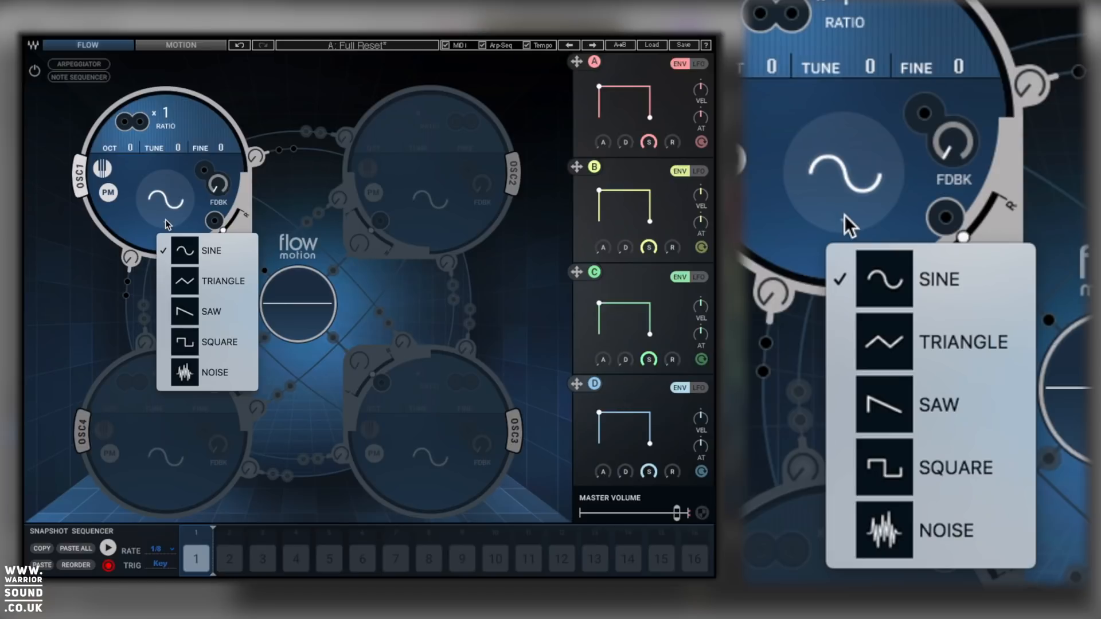
pyautogui.click(119, 217)
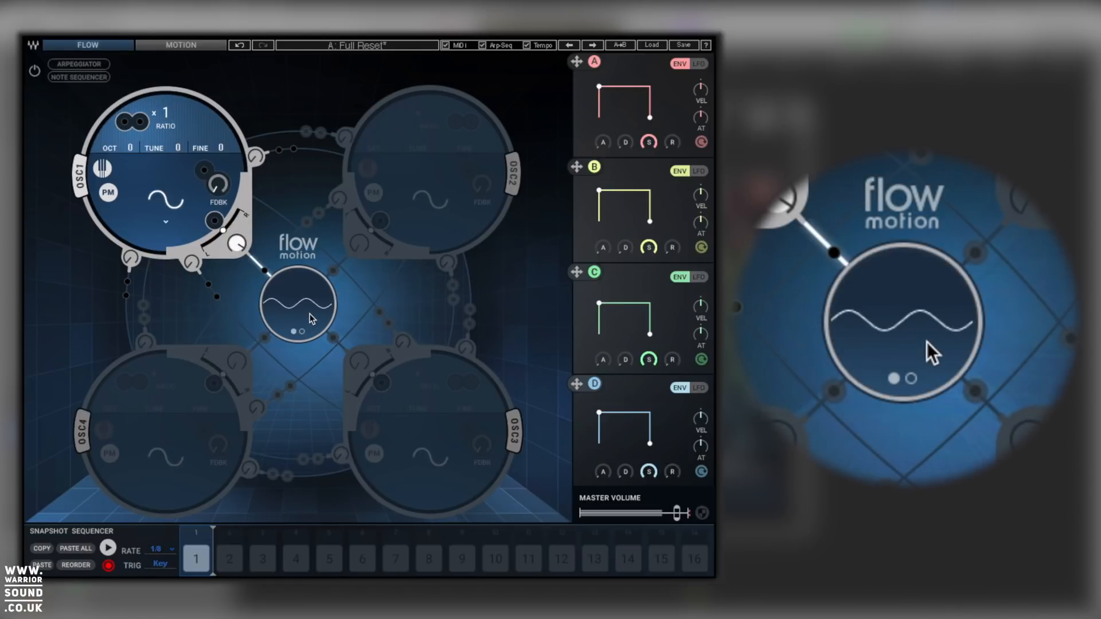
# Lower OSC1's output level to 0 and set it back to 100, and toggle the two views of the central display
pyautogui.moveTo(237, 244); pyautogui.dragTo(236, 304)
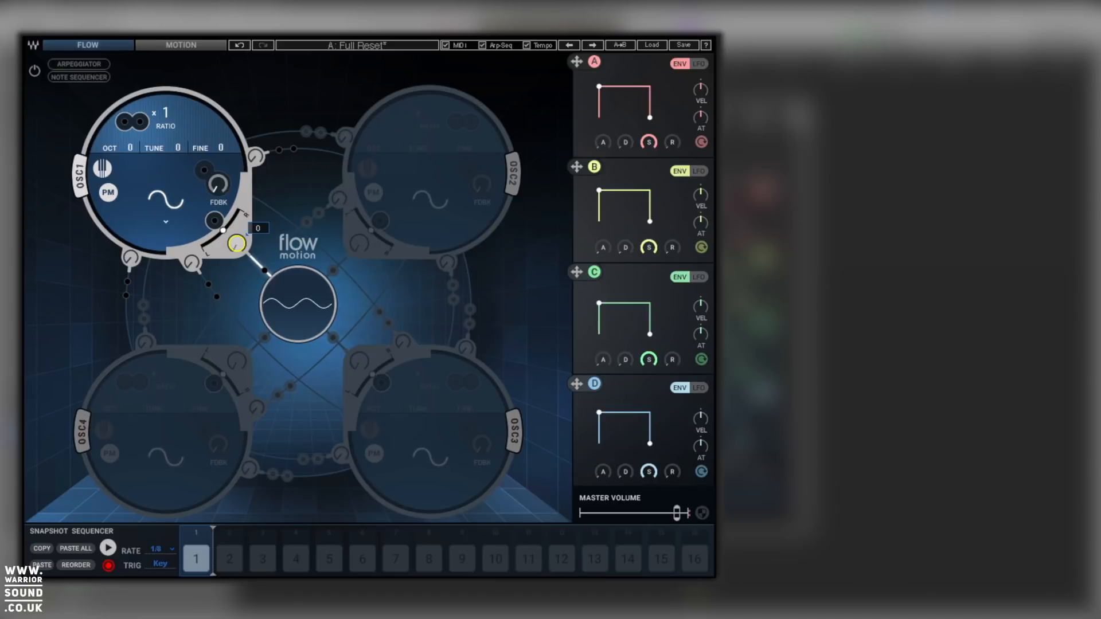
pyautogui.doubleClick(237, 249)
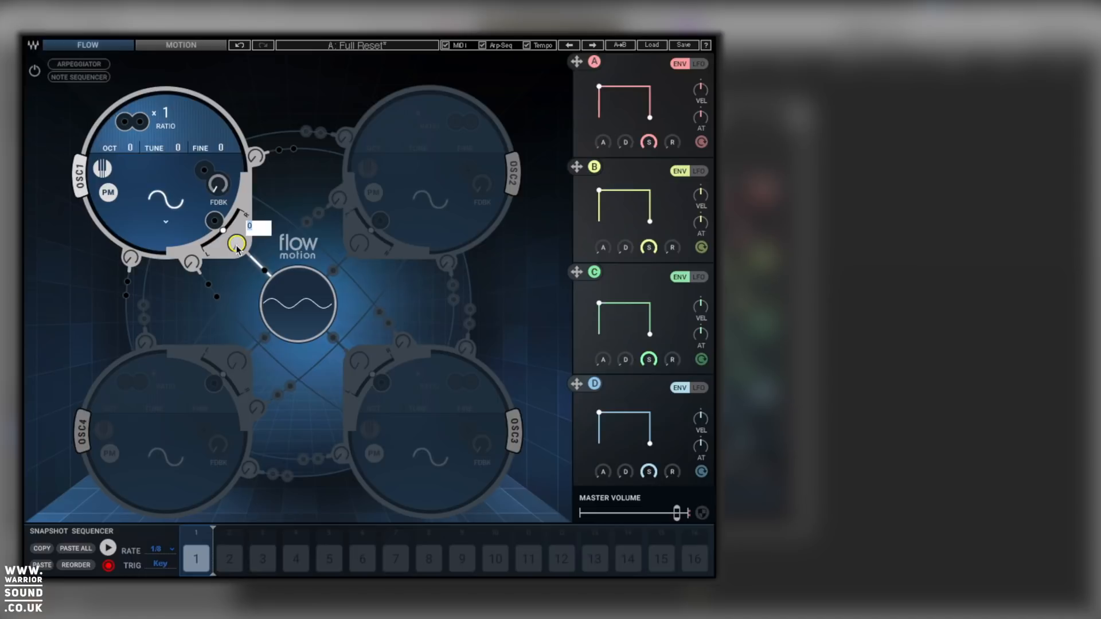
pyautogui.write('100')
pyautogui.press('Return')
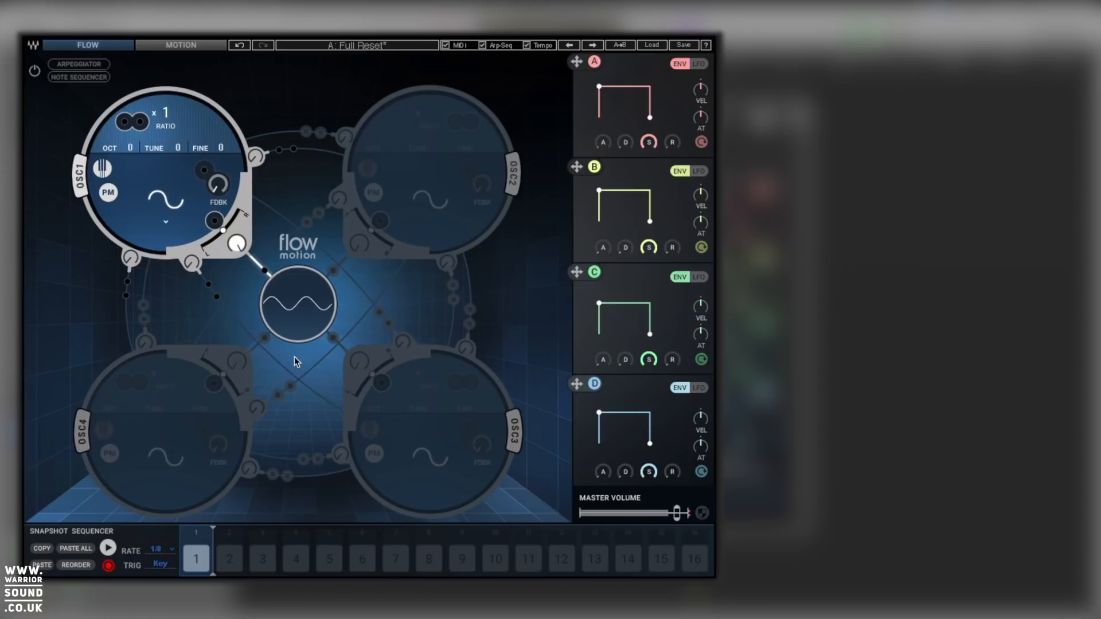
pyautogui.click(301, 333)
pyautogui.click(294, 332)
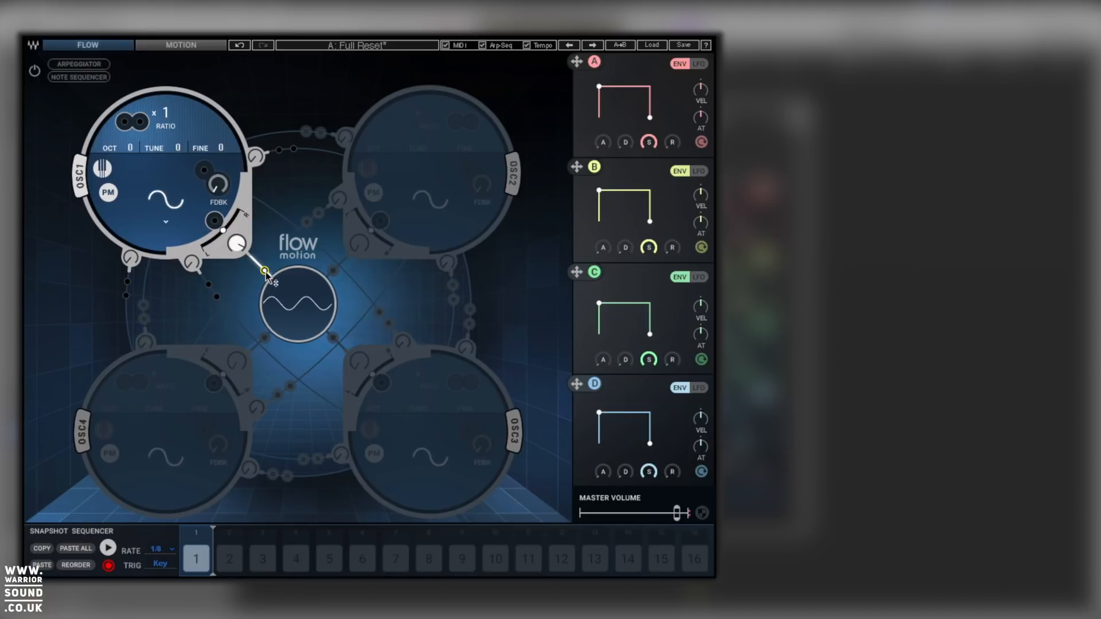
# Assign modulation source A to OSC1's output level and change source A from envelope to LFO
pyautogui.moveTo(577, 61); pyautogui.dragTo(265, 252)
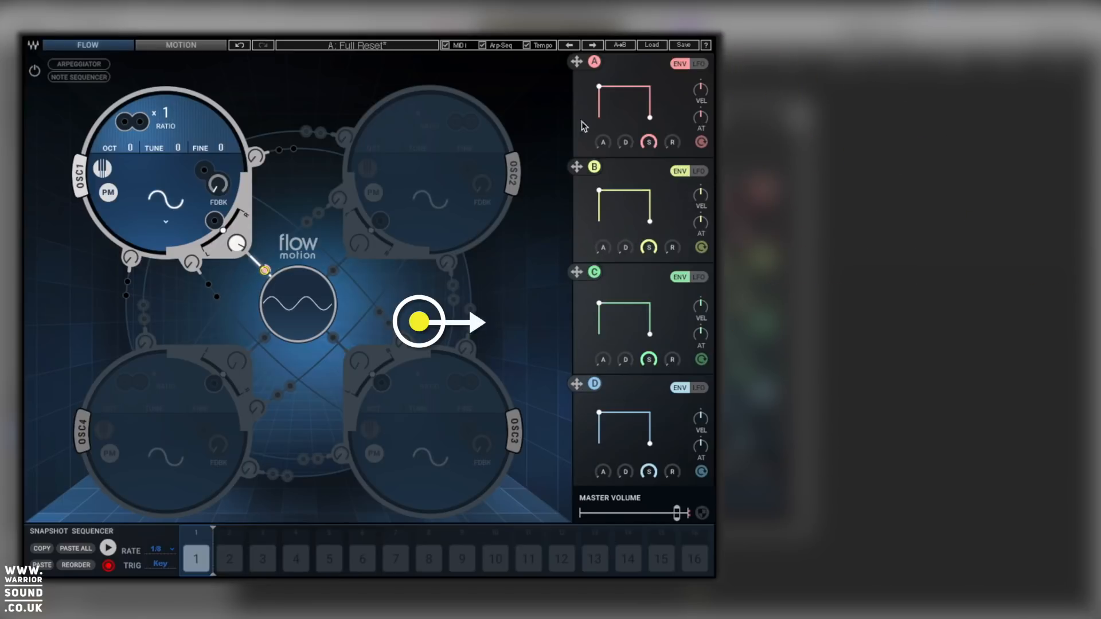
pyautogui.click(699, 64)
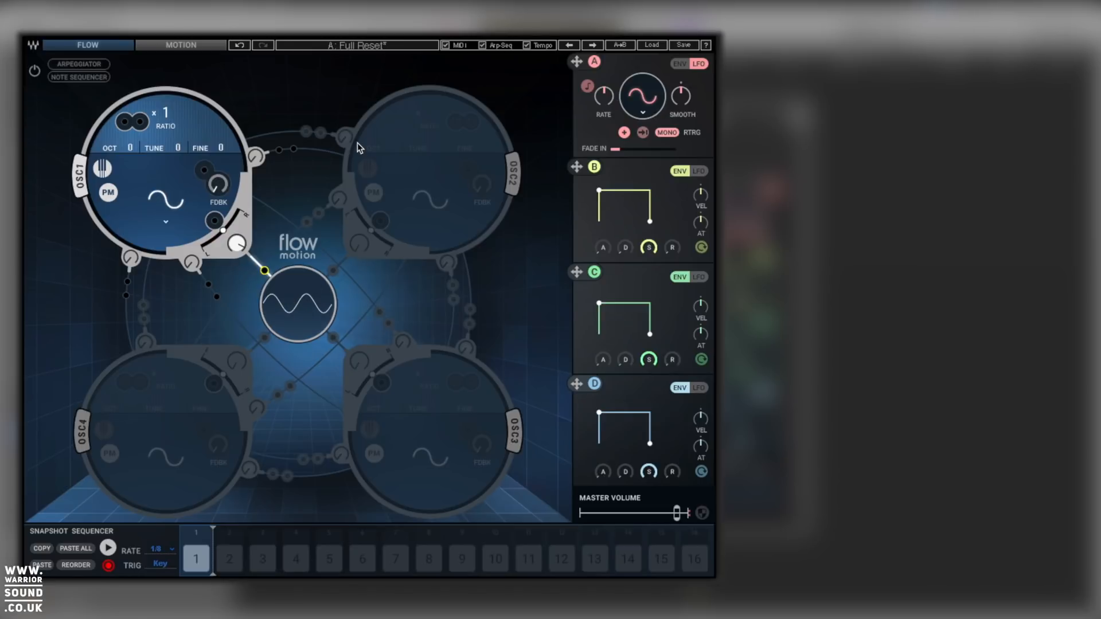
# Enable OSC2, keep its own output level fully down, and set its modulation amount to OSC1 to 82
pyautogui.click(514, 175)
pyautogui.click(358, 246)
pyautogui.moveTo(359, 244); pyautogui.dragTo(359, 291)
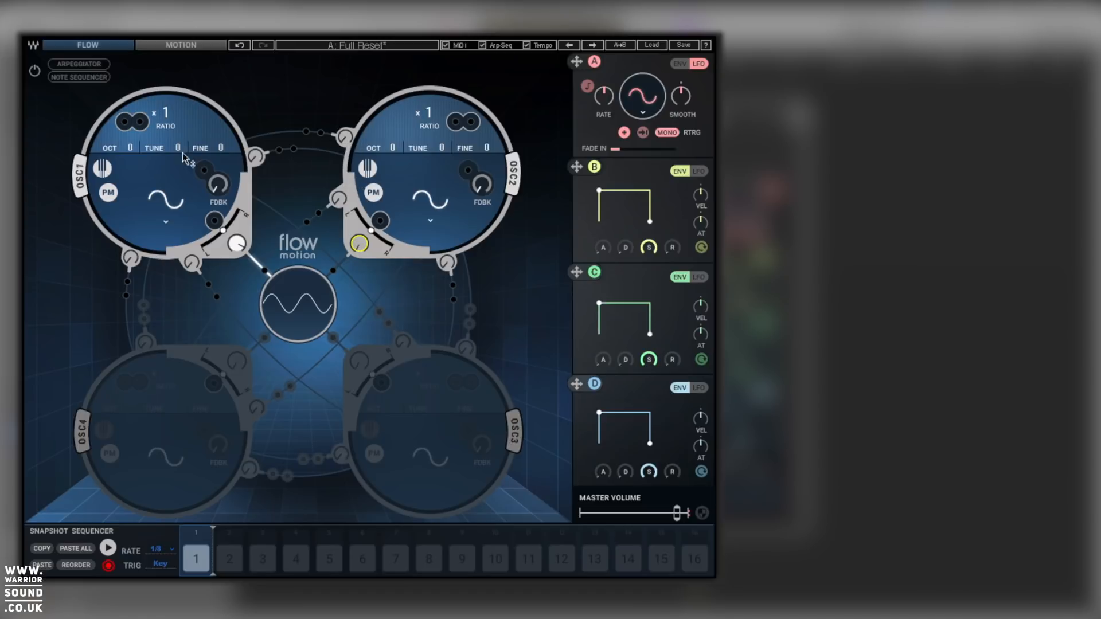
pyautogui.click(344, 136)
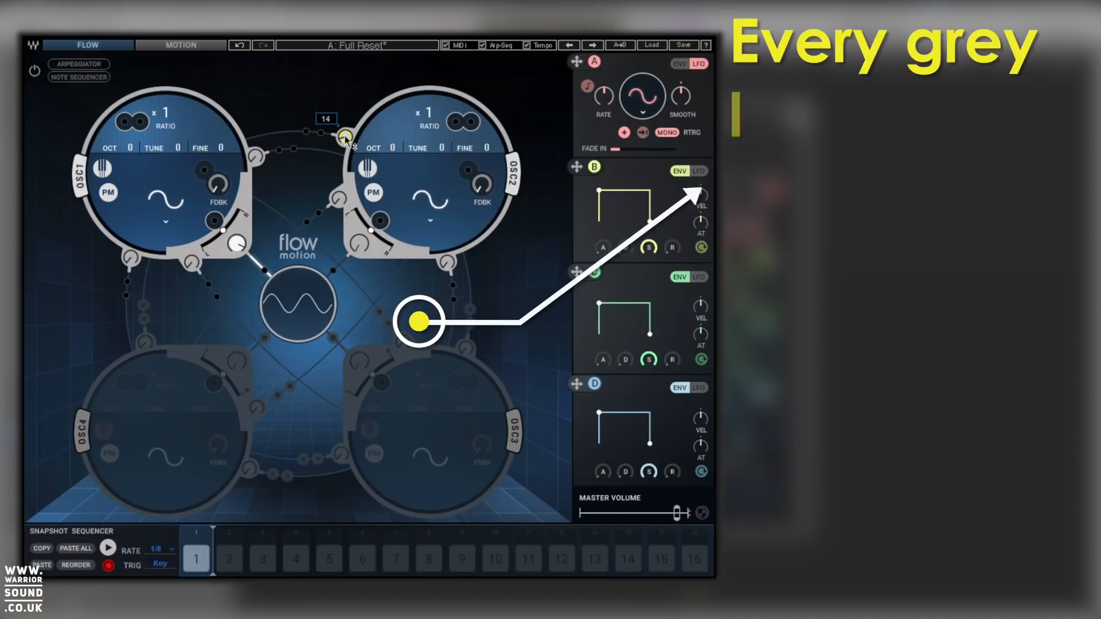
pyautogui.moveTo(345, 136); pyautogui.dragTo(344, 97)
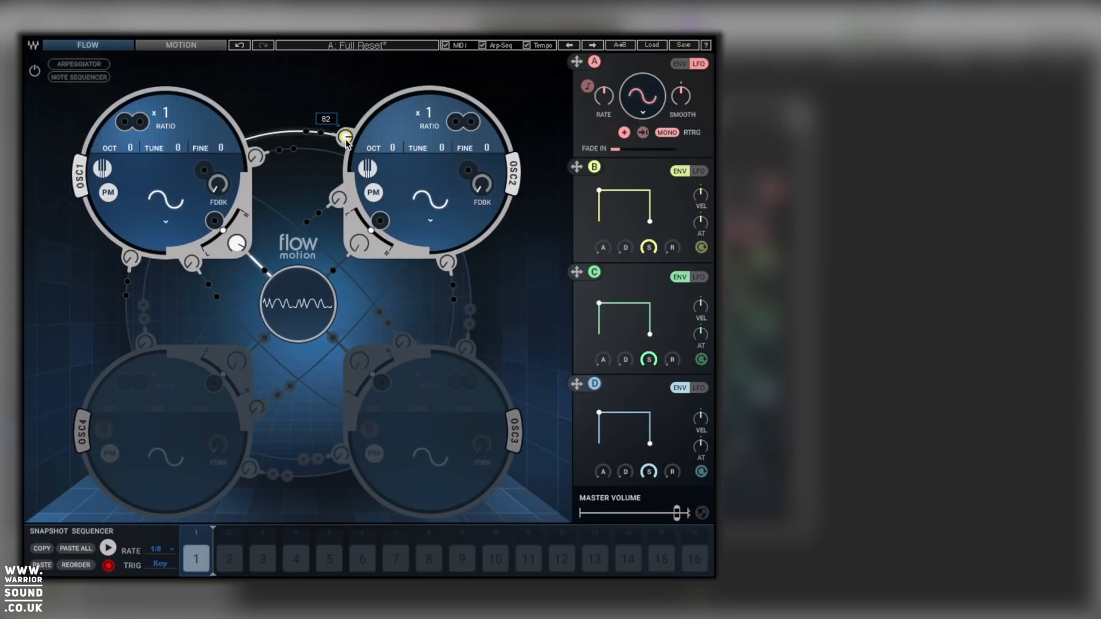
# Set OSC2's tune to -12 and fine to -100, switch it from PM to FM, and set its octave to 1
pyautogui.moveTo(346, 142); pyautogui.dragTo(392, 142)
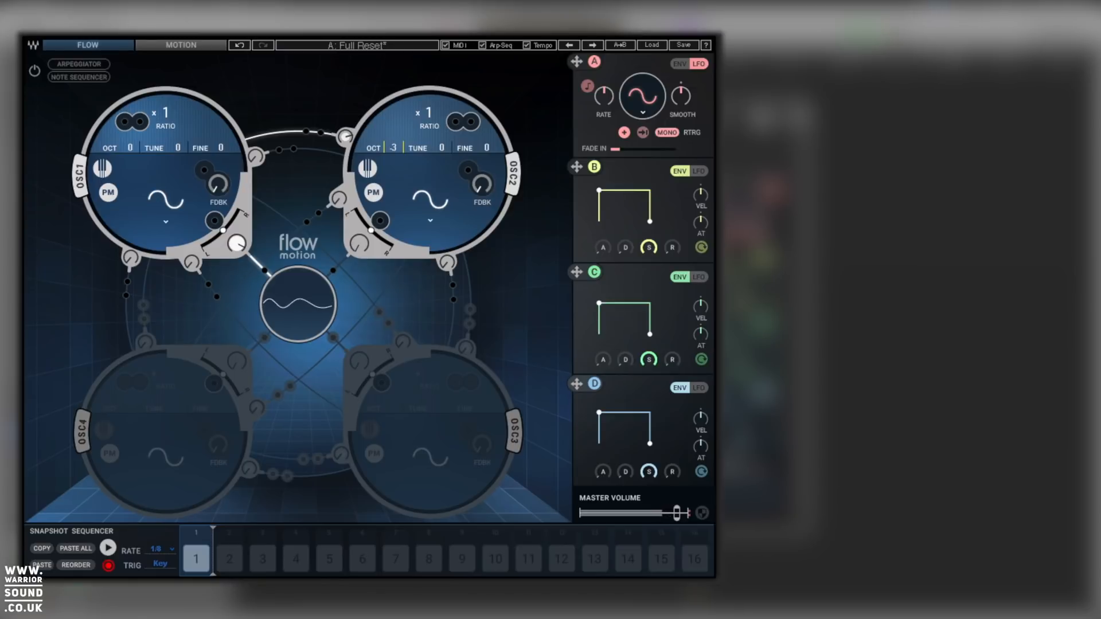
pyautogui.moveTo(436, 147); pyautogui.dragTo(484, 204)
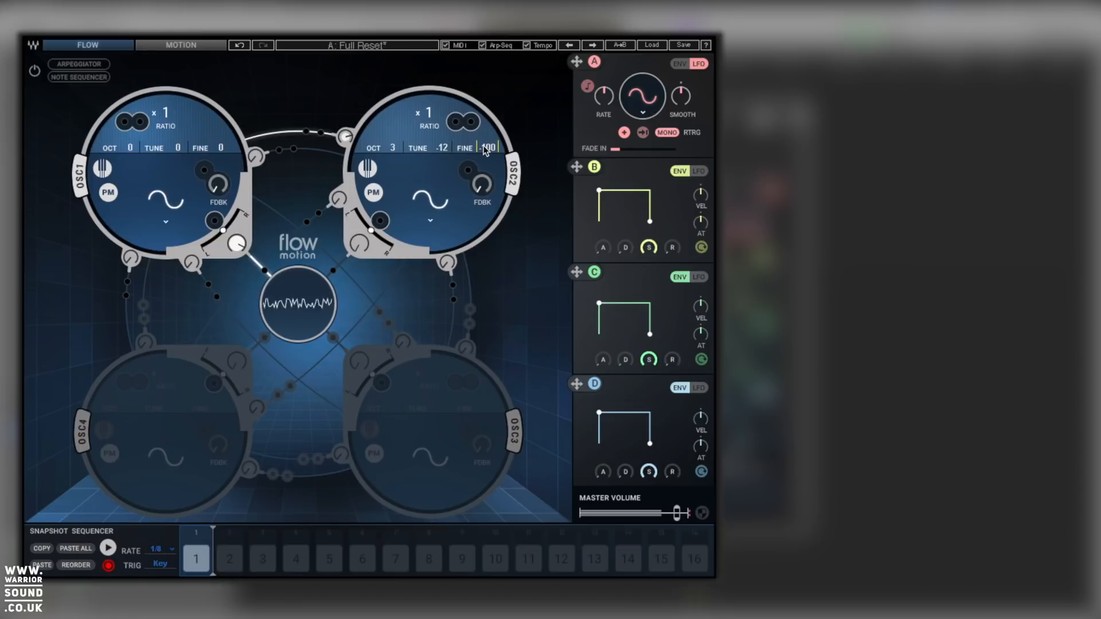
pyautogui.click(376, 192)
pyautogui.moveTo(392, 149); pyautogui.dragTo(392, 141)
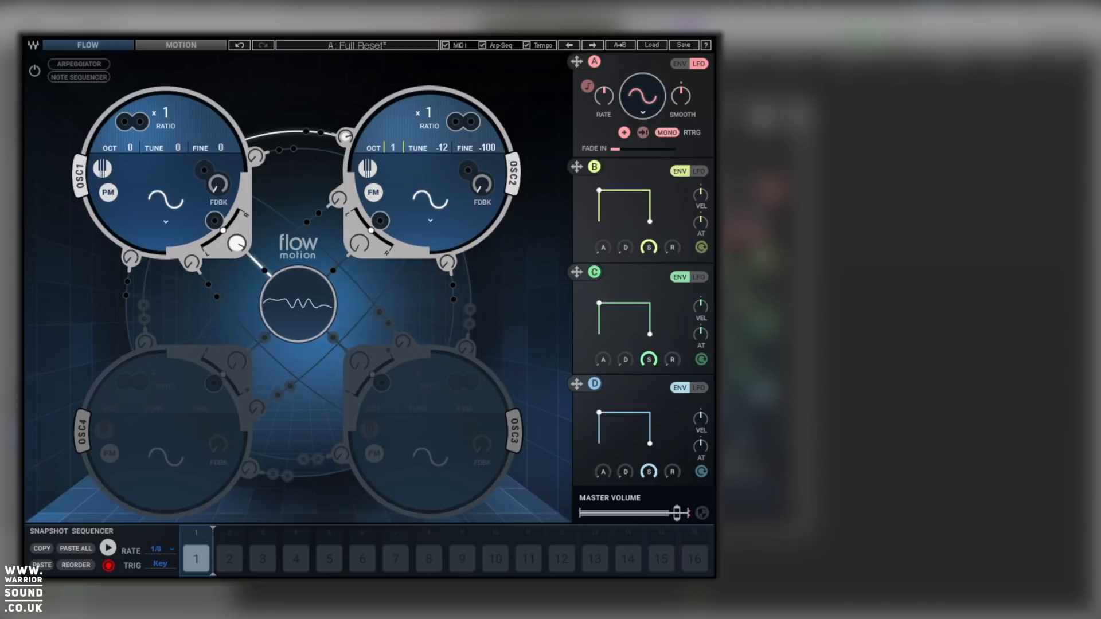
# Try OSC2 without keyboard tracking at a fixed frequency of 2035 Hz and turn keyboard tracking back on
pyautogui.click(368, 167)
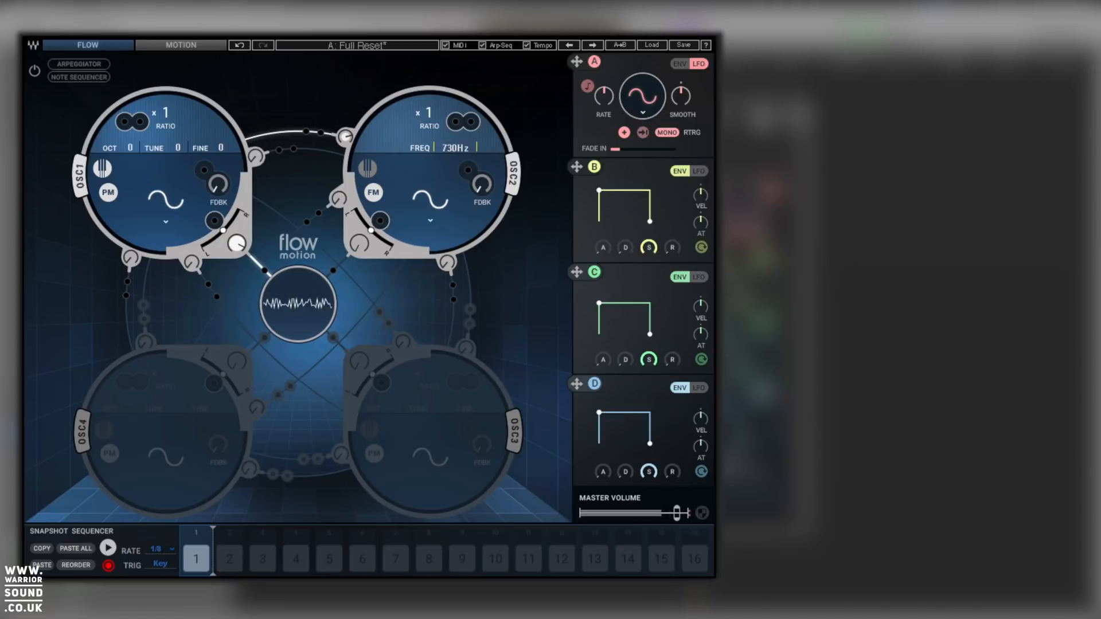
pyautogui.moveTo(455, 148); pyautogui.dragTo(455, 172)
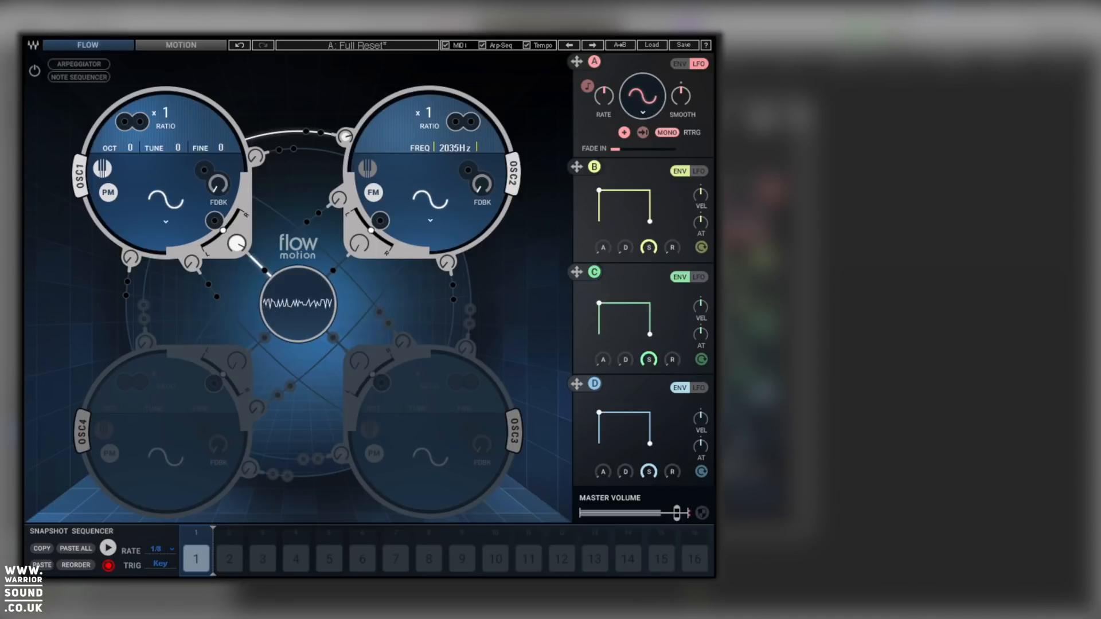
pyautogui.click(367, 168)
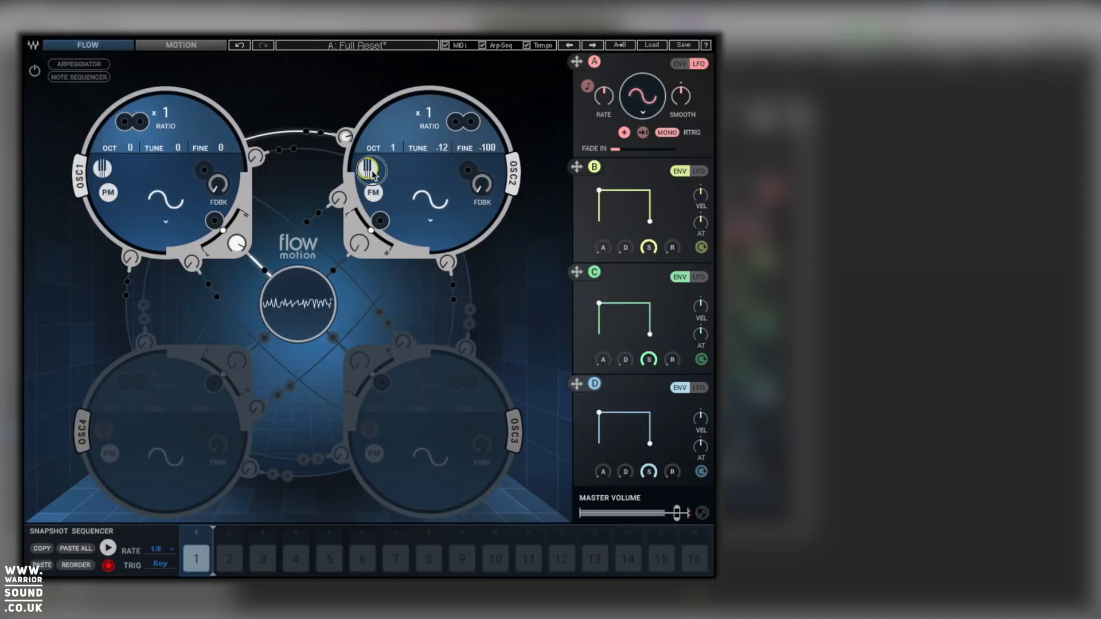
# Set OSC2's octave to 0, tune to -1 and fine to 0, and change its waveform to triangle
pyautogui.doubleClick(447, 149)
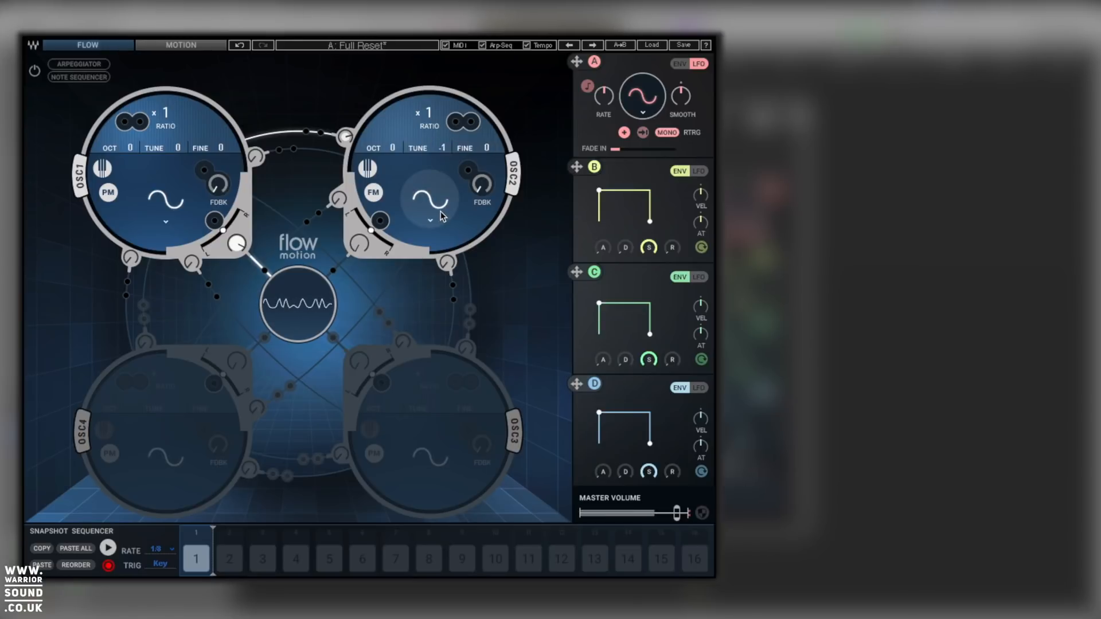
pyautogui.click(428, 221)
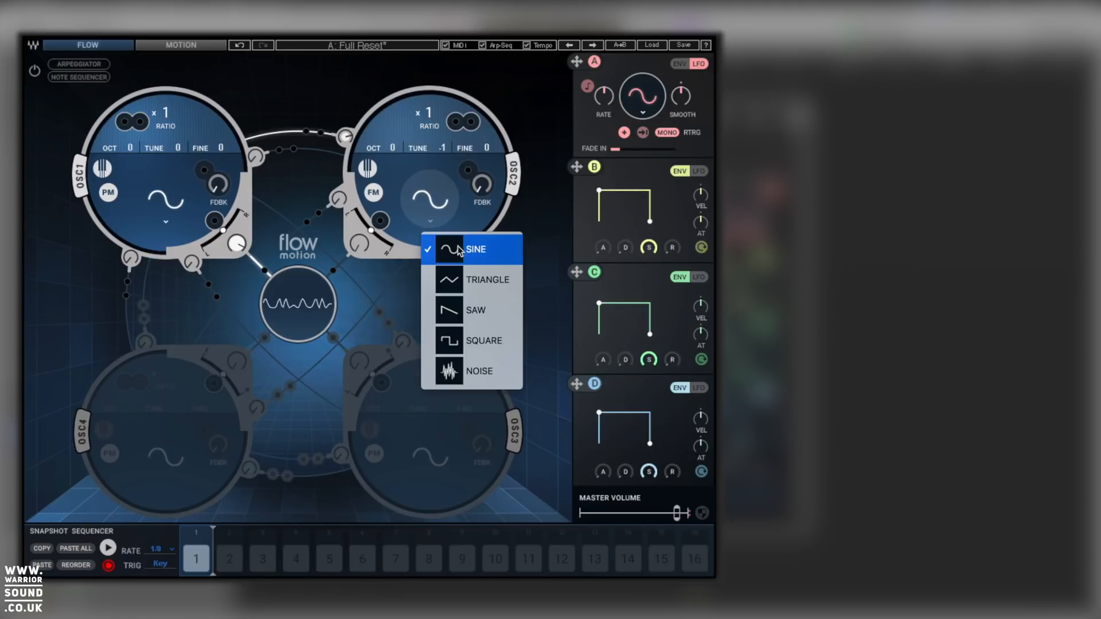
pyautogui.click(466, 277)
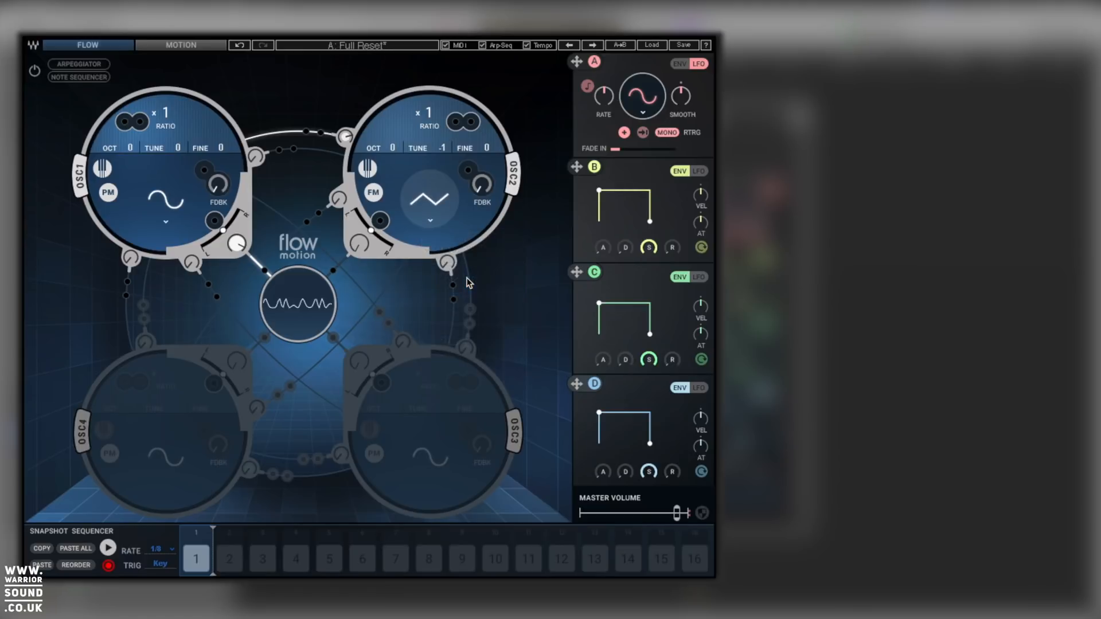
# Try the saw, square and noise waveforms on OSC2 and set it back to sine
pyautogui.click(431, 220)
pyautogui.click(485, 310)
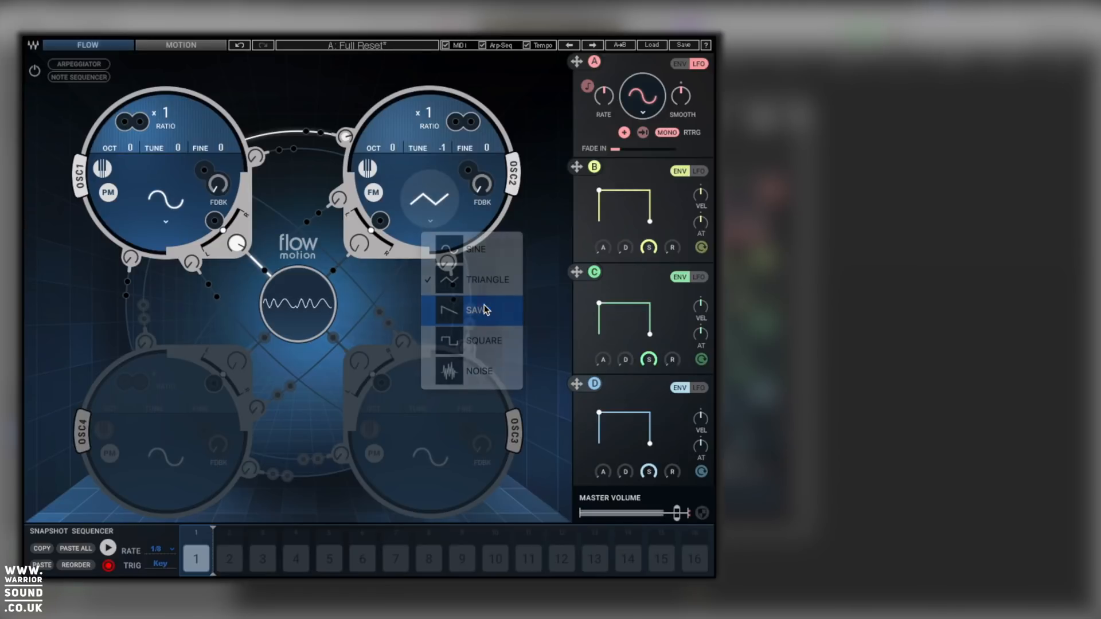
pyautogui.click(429, 222)
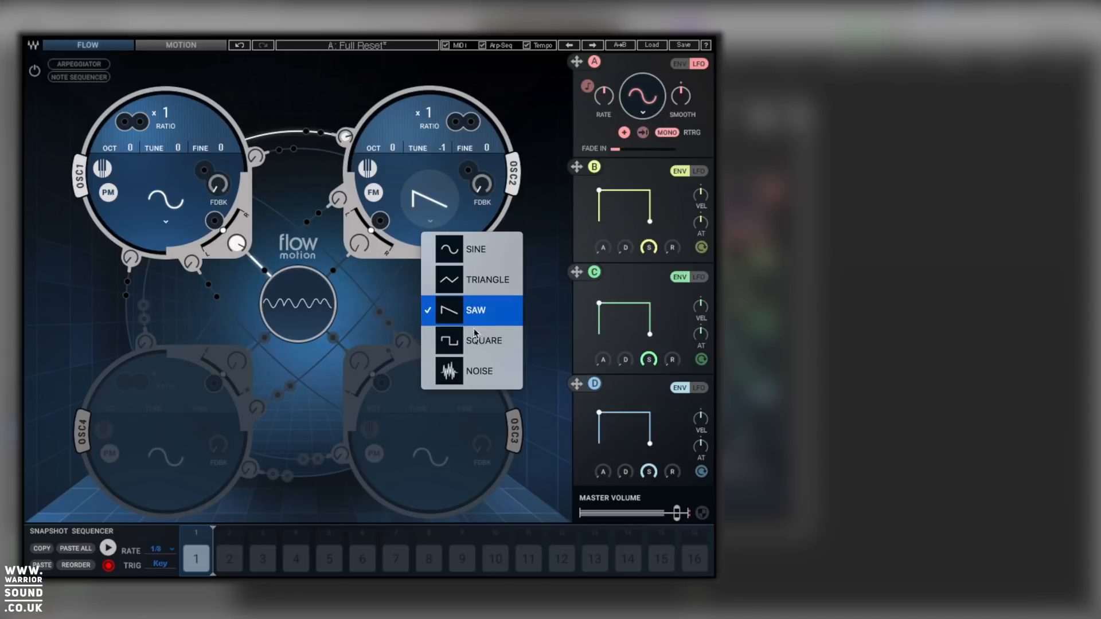
pyautogui.click(470, 339)
pyautogui.click(431, 220)
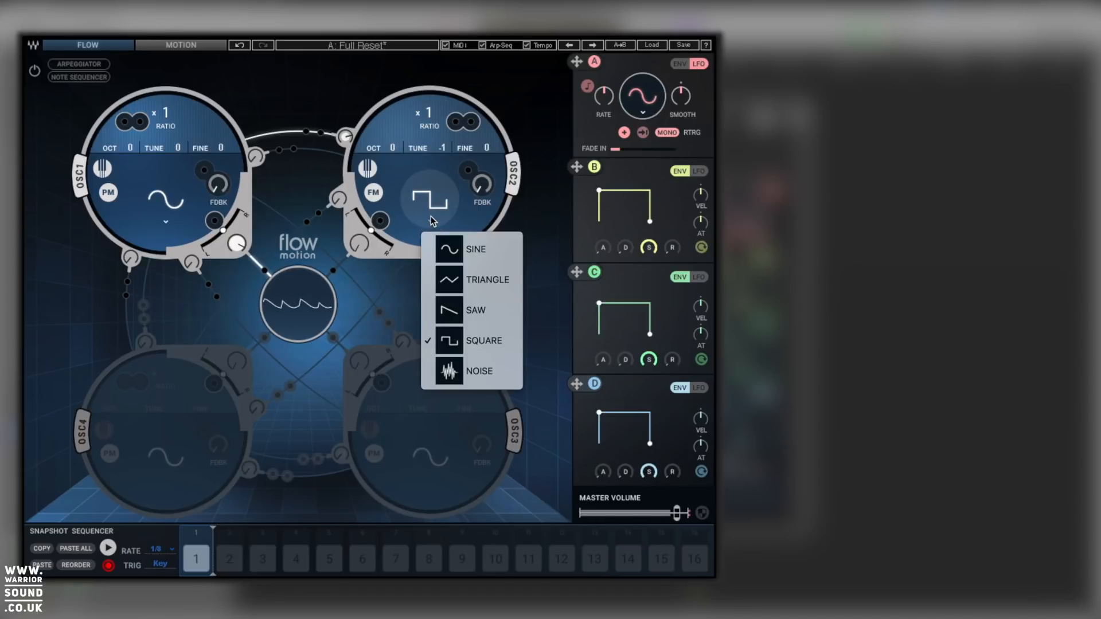
pyautogui.click(484, 371)
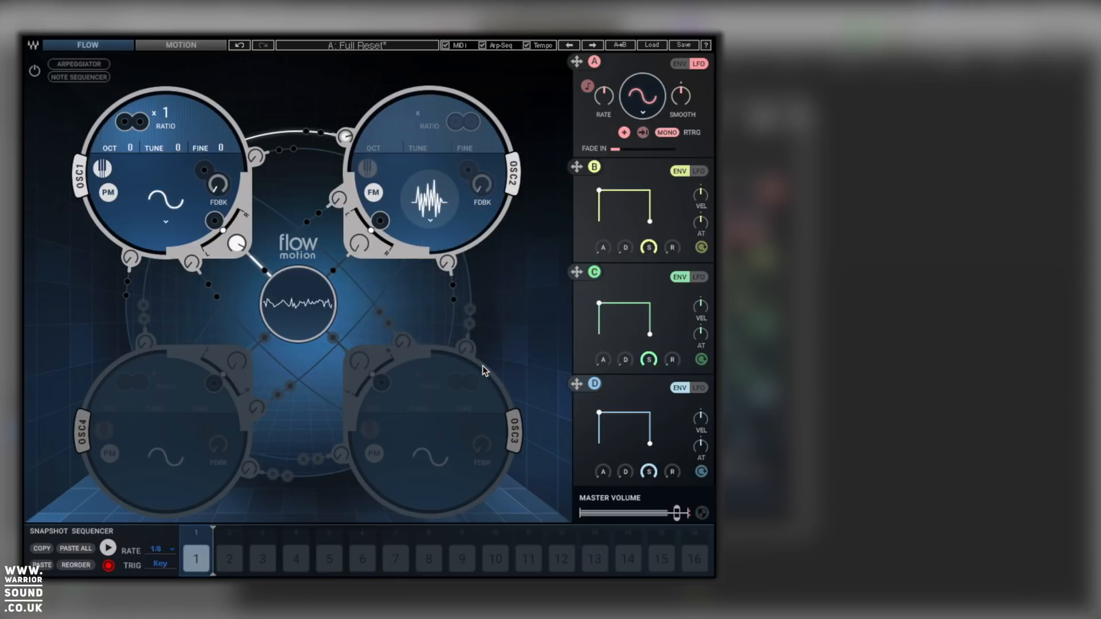
pyautogui.click(434, 206)
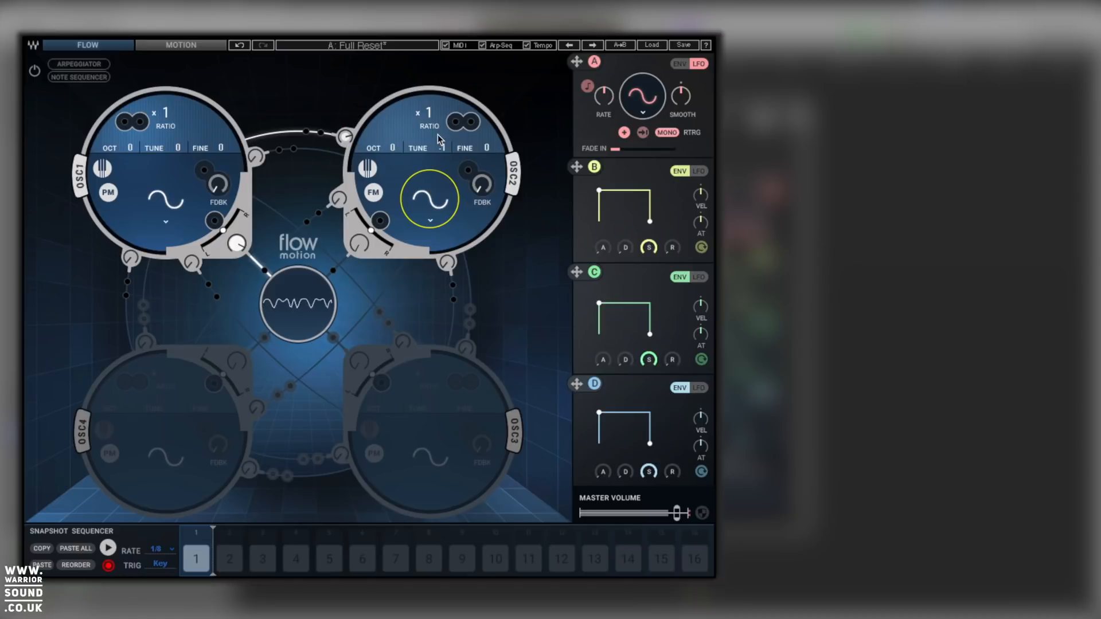
# Assign modulators A and B to OSC2's modulation of OSC1, switching B to LFO with a rate of 69, and adjust the modulation amount
pyautogui.moveTo(594, 61); pyautogui.dragTo(321, 152)
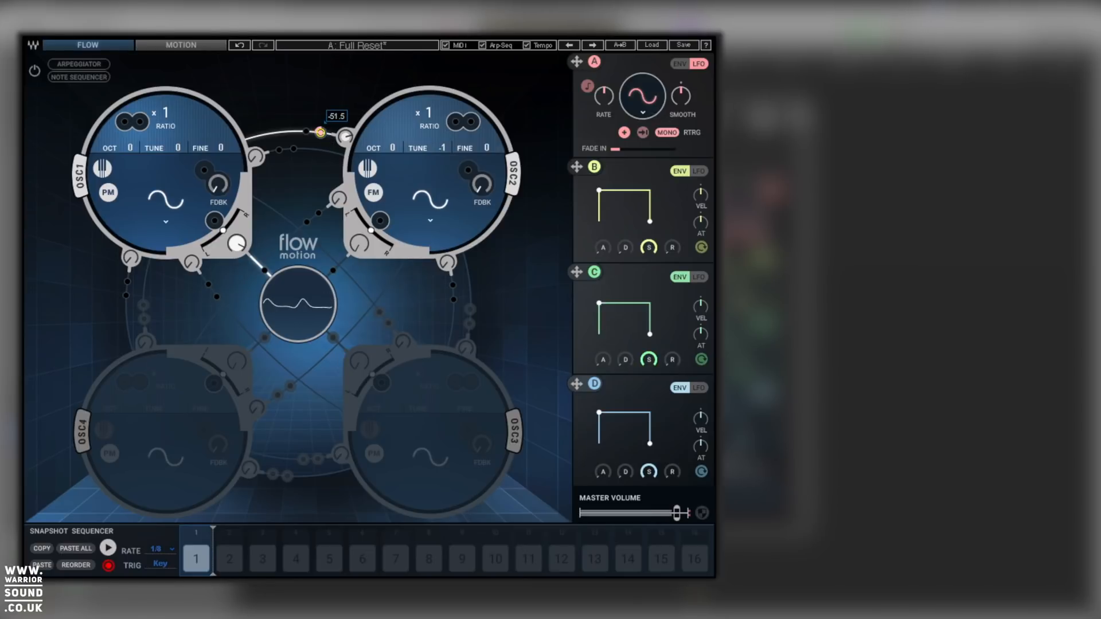
pyautogui.moveTo(321, 132); pyautogui.dragTo(321, 107)
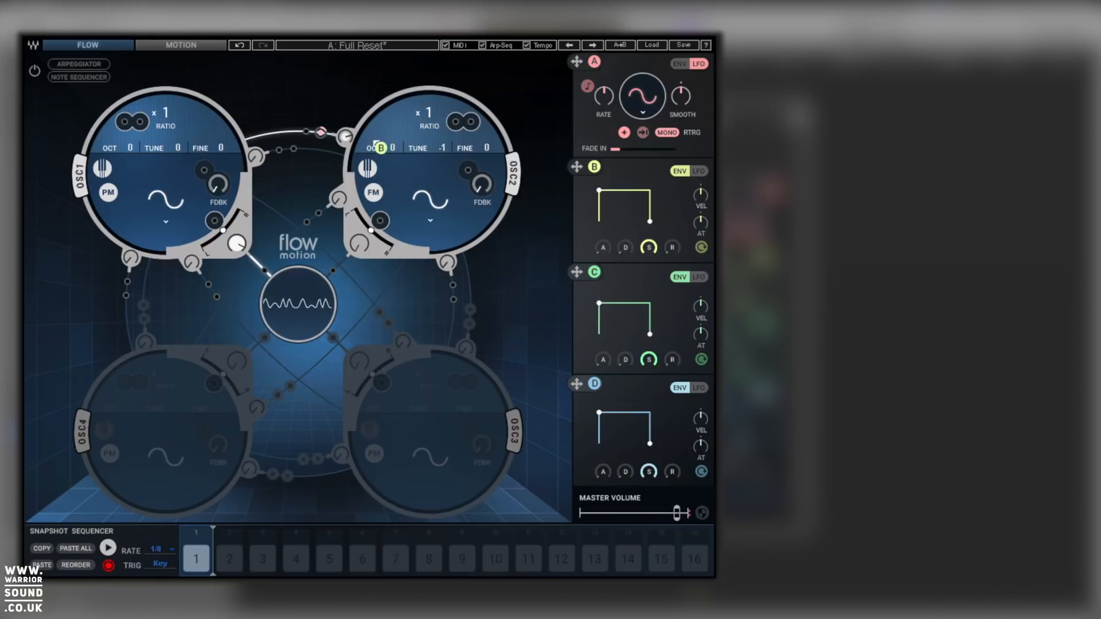
pyautogui.moveTo(375, 142); pyautogui.dragTo(306, 131)
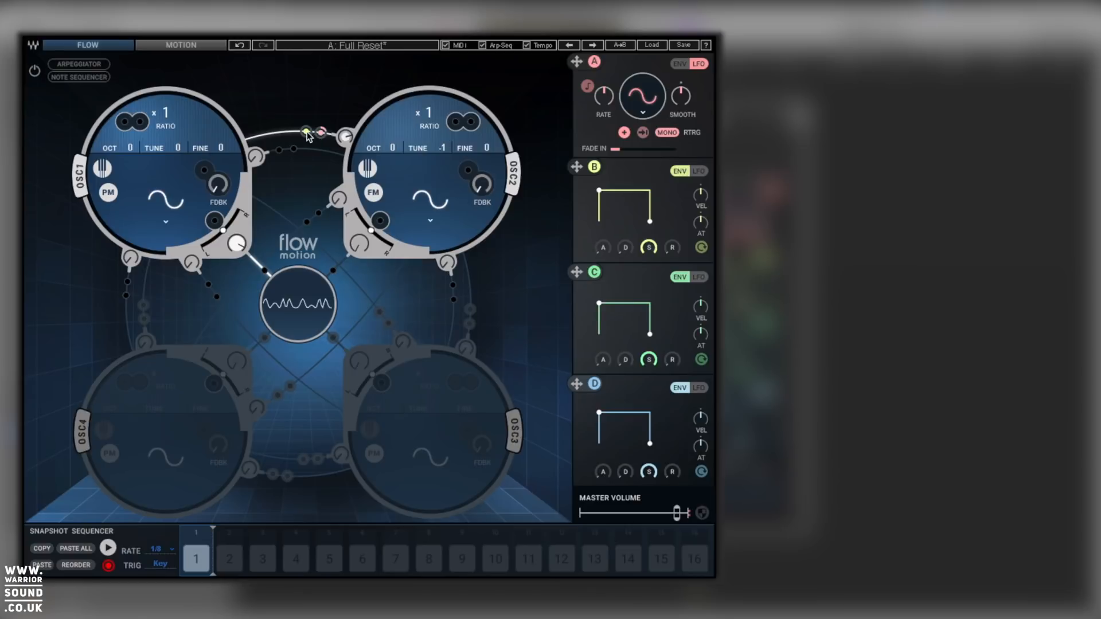
pyautogui.click(700, 170)
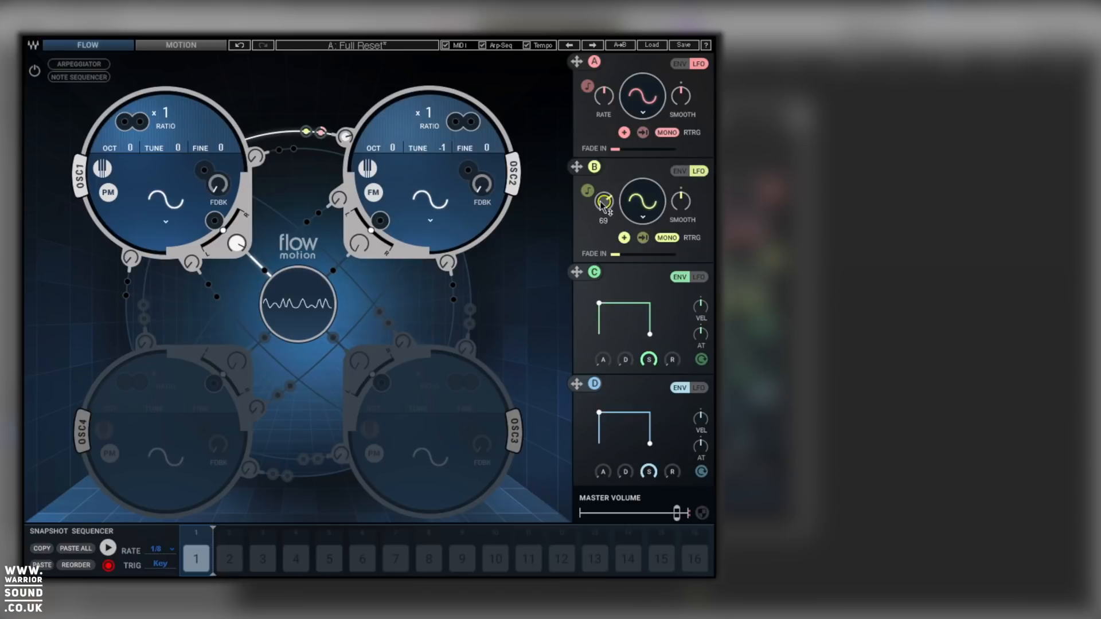
pyautogui.moveTo(306, 132)
pyautogui.mouseDown()
pyautogui.moveTo(306, 151)
pyautogui.moveTo(321, 131)
pyautogui.mouseUp()
pyautogui.moveTo(345, 136); pyautogui.dragTo(346, 127)
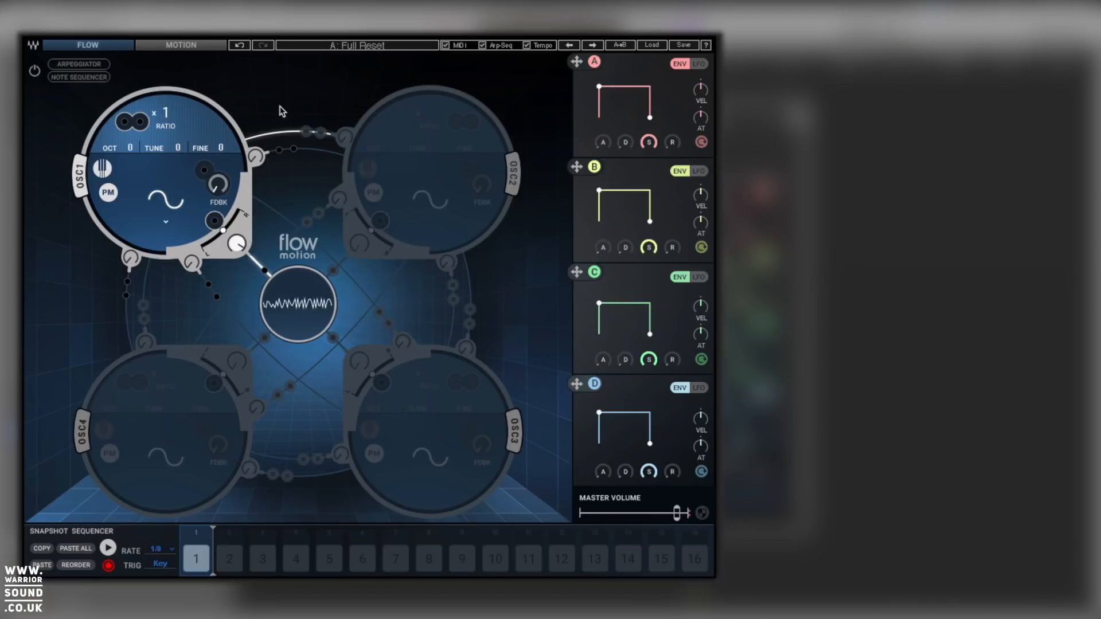
# On the Motion page, enable the filter and lower its low-pass cutoff
pyautogui.click(182, 46)
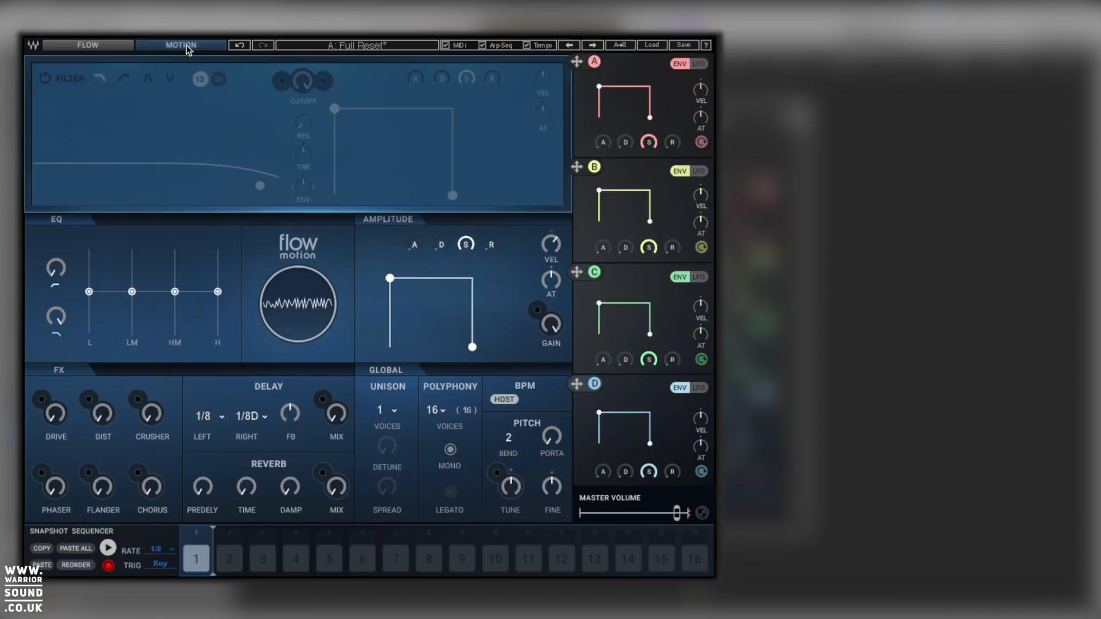
pyautogui.click(44, 79)
pyautogui.moveTo(261, 192); pyautogui.dragTo(220, 192)
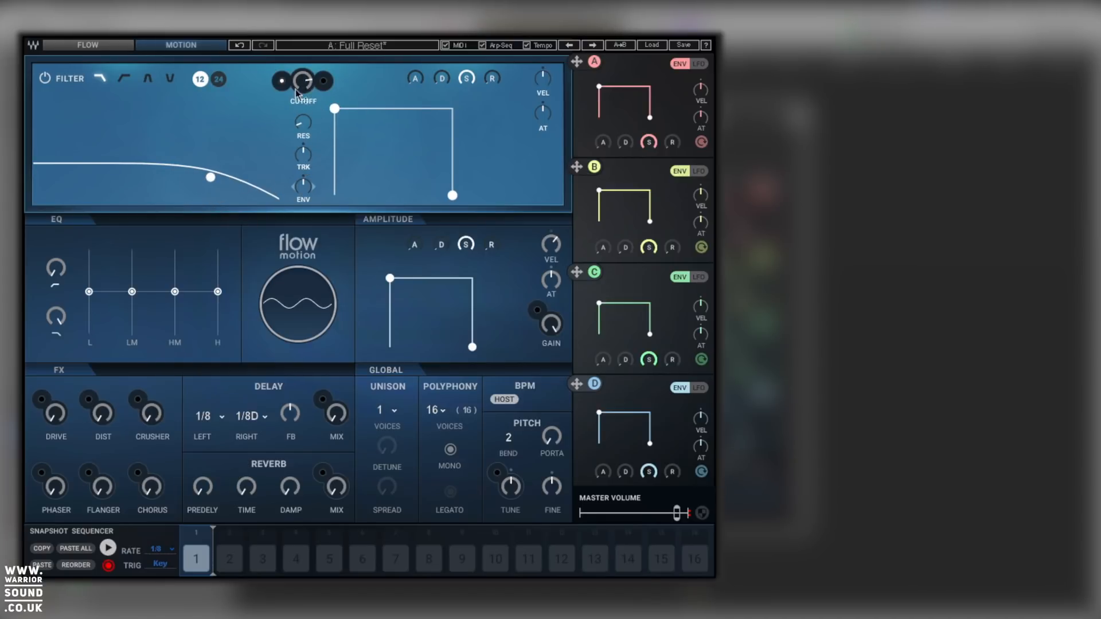
# Switch modulator A to LFO, enable OSC2 on the Flow page with modulation into OSC1, and return to the Motion page
pyautogui.click(699, 63)
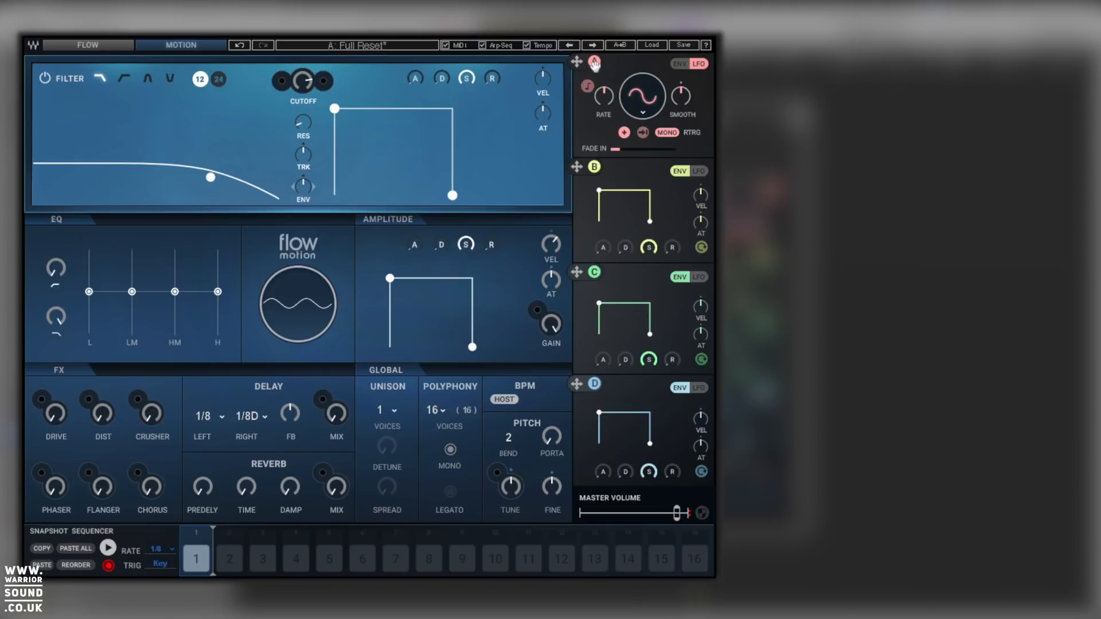
pyautogui.click(89, 43)
pyautogui.moveTo(345, 136)
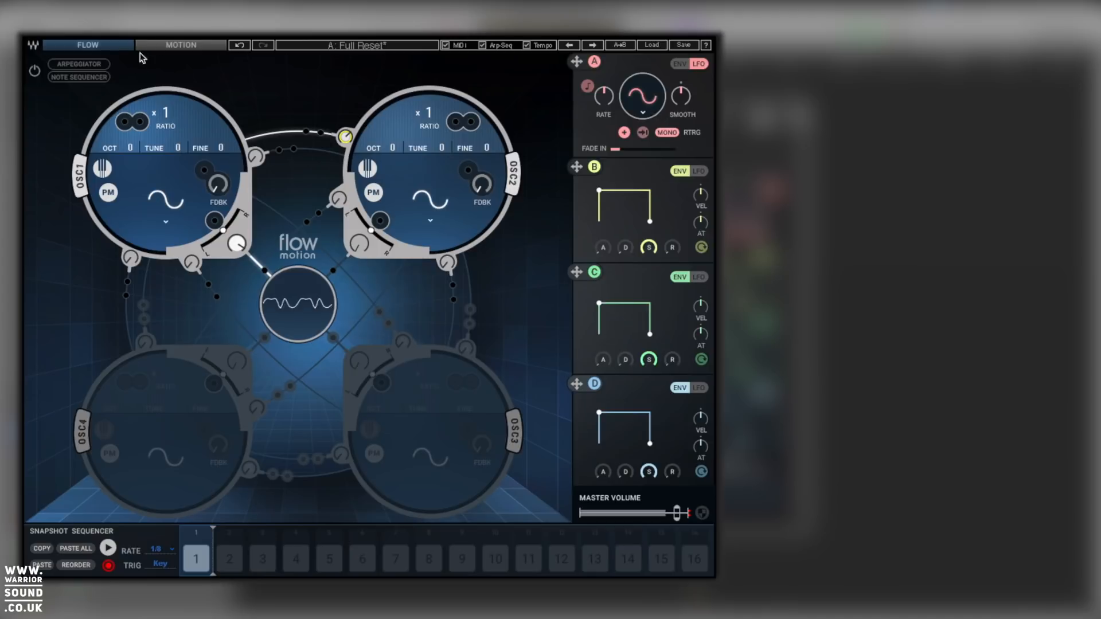
pyautogui.click(171, 47)
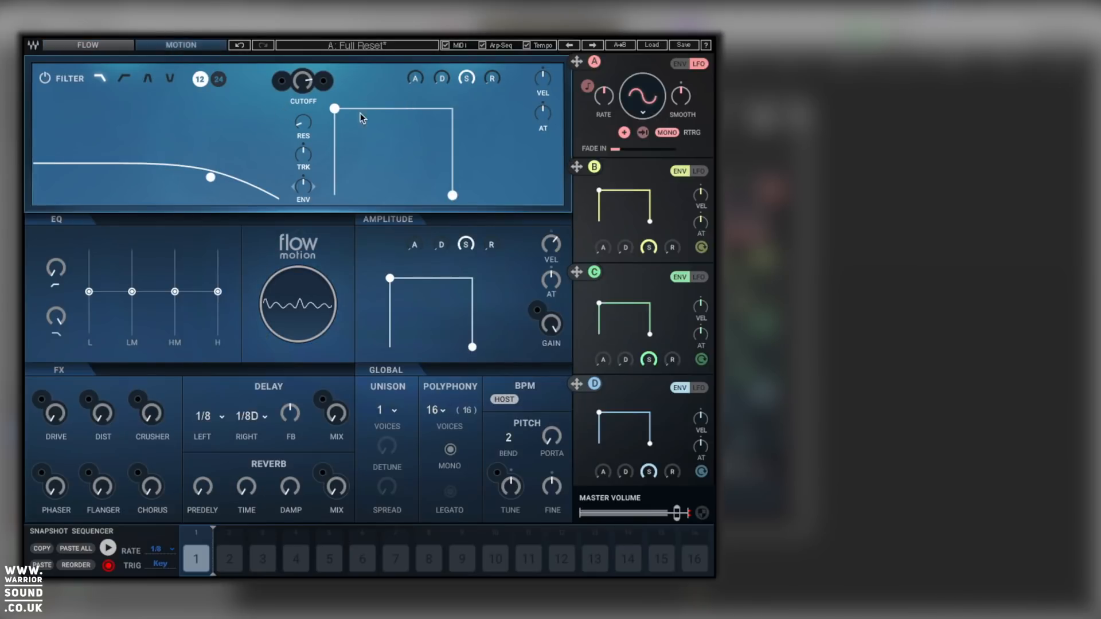
# Assign LFO A to the filter cutoff's first modulation slot and set the LFO rate to 57
pyautogui.moveTo(283, 83)
pyautogui.moveTo(281, 81); pyautogui.dragTo(281, 113)
pyautogui.moveTo(605, 96); pyautogui.dragTo(605, 76)
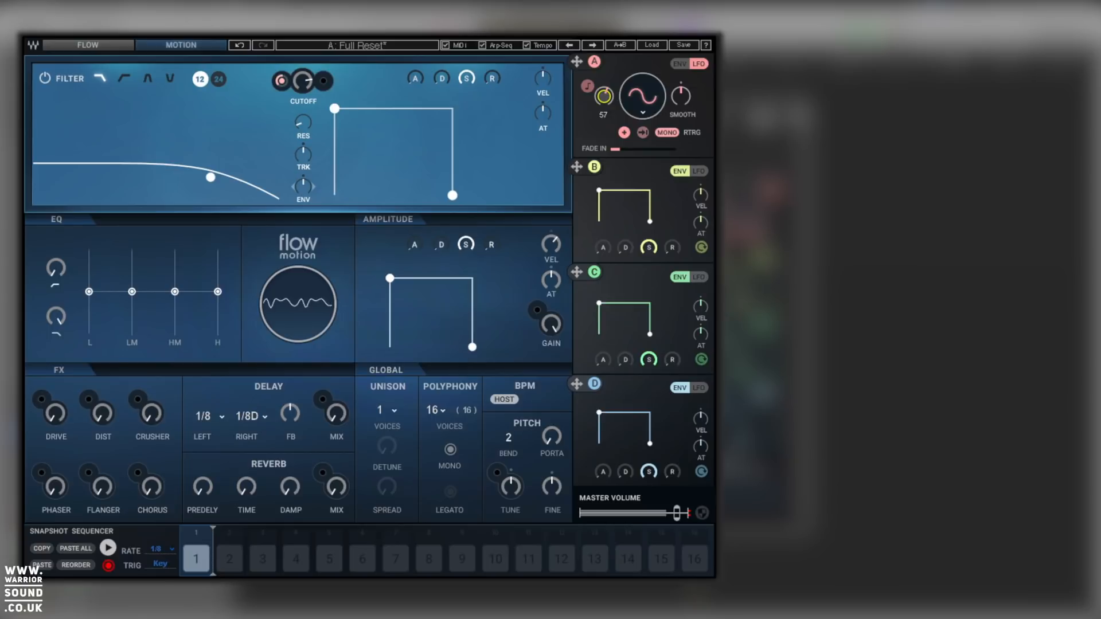
pyautogui.moveTo(605, 92); pyautogui.dragTo(605, 93)
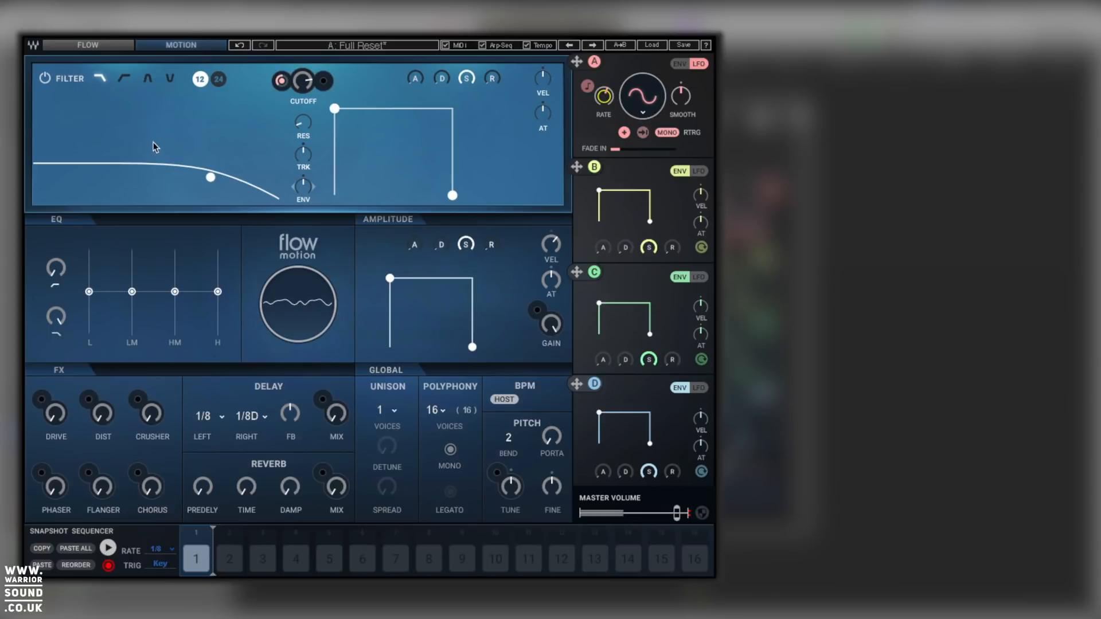
# Try the high-pass, band-pass and notch filter types
pyautogui.click(124, 80)
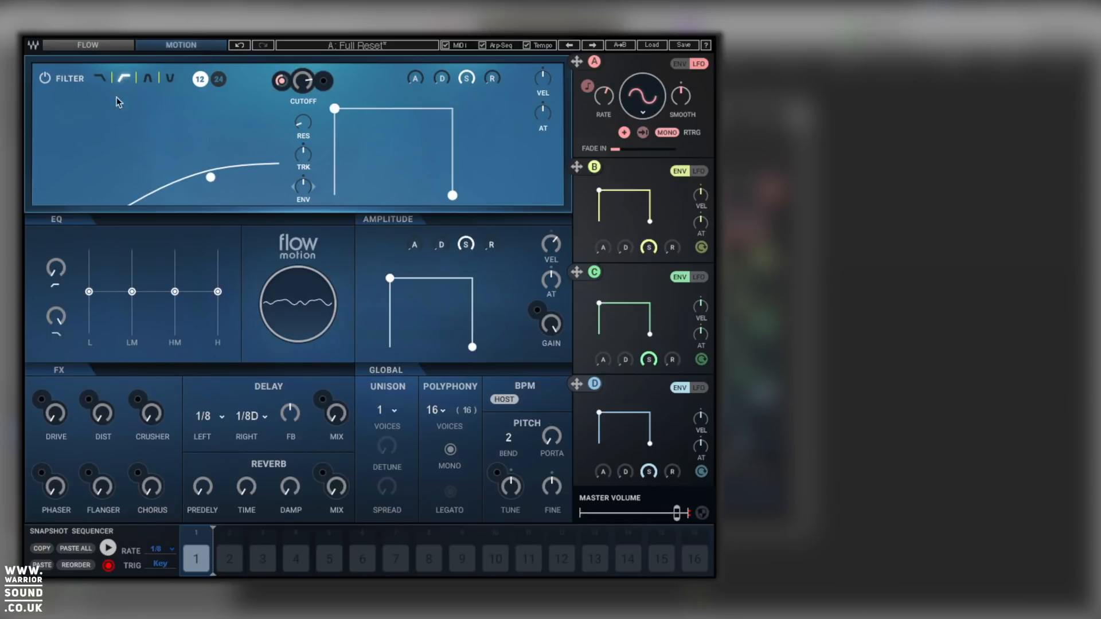
pyautogui.click(148, 80)
pyautogui.click(169, 79)
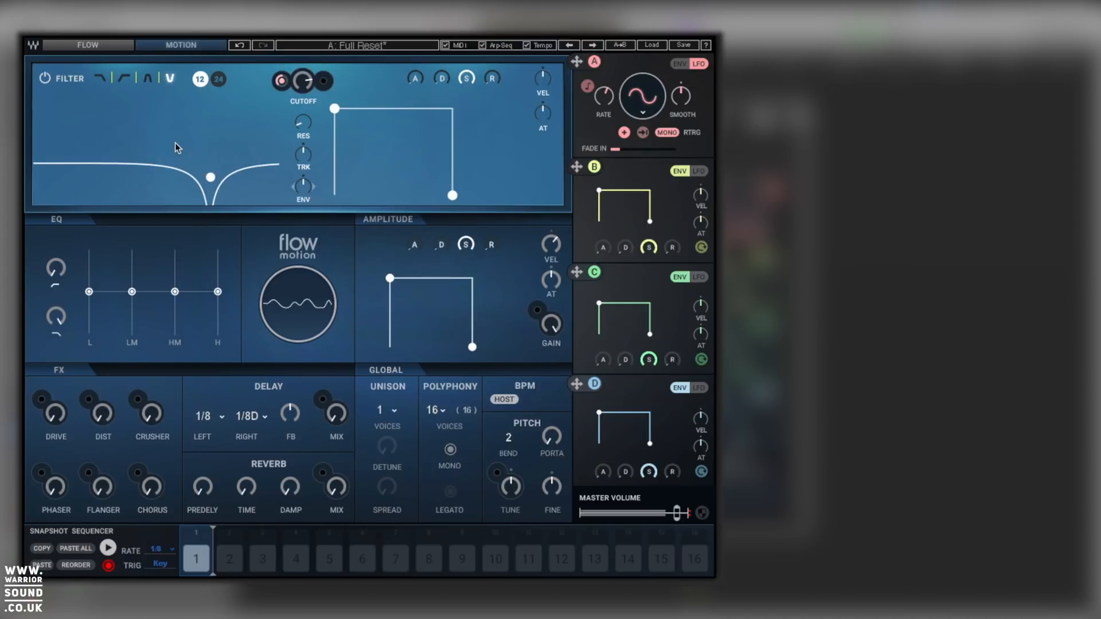
# Route LFO A to the cutoff's second modulation slot and make the filter a low-pass with a slope of 24
pyautogui.click(329, 85)
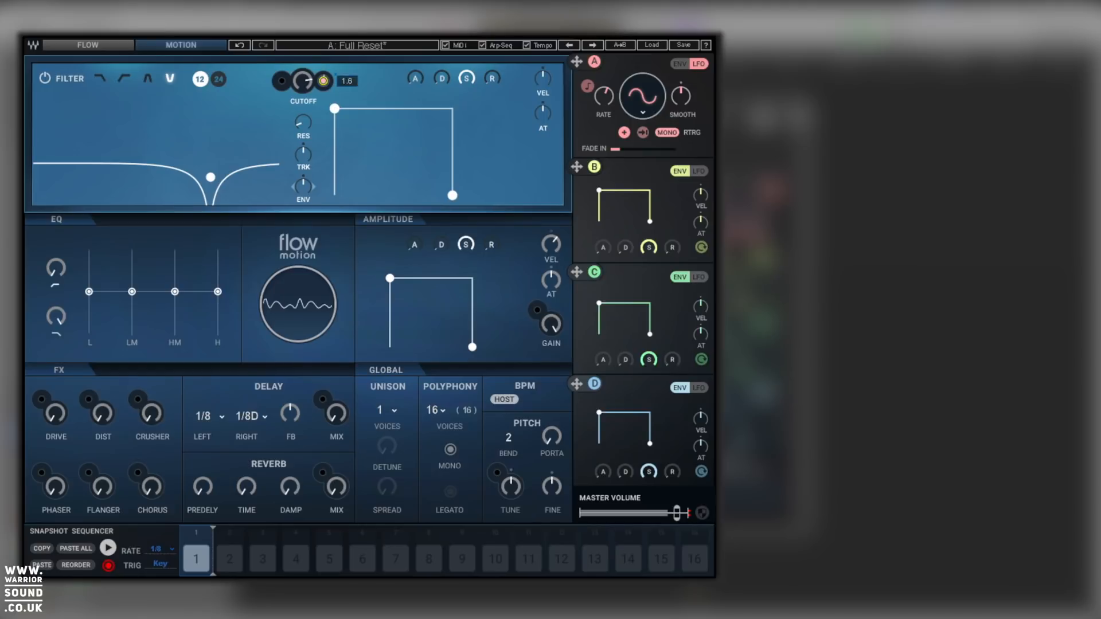
pyautogui.click(219, 80)
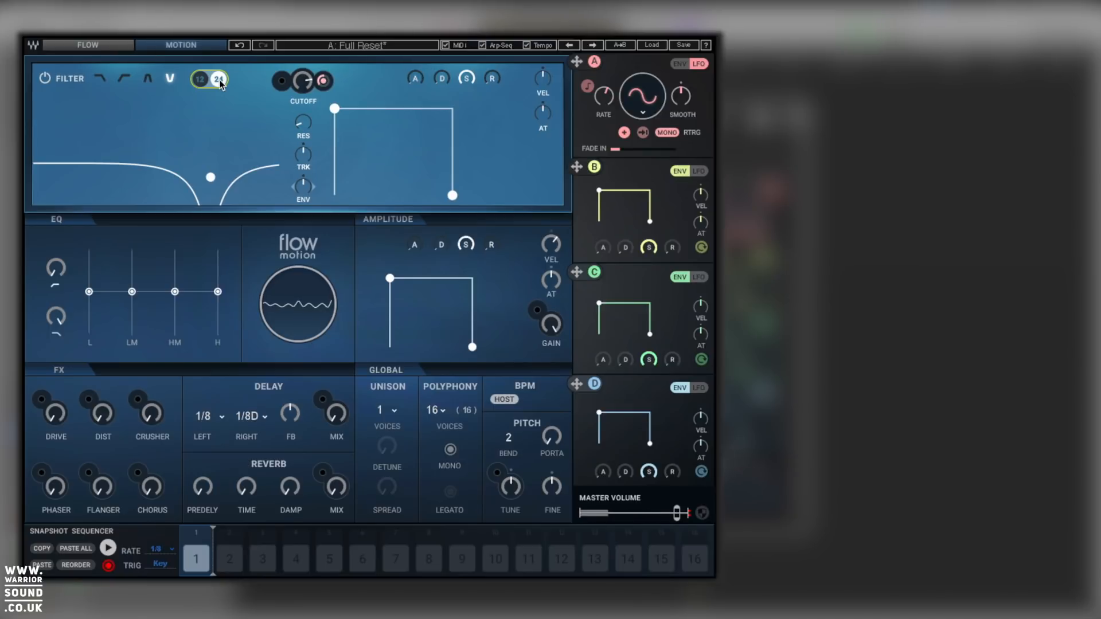
pyautogui.click(107, 81)
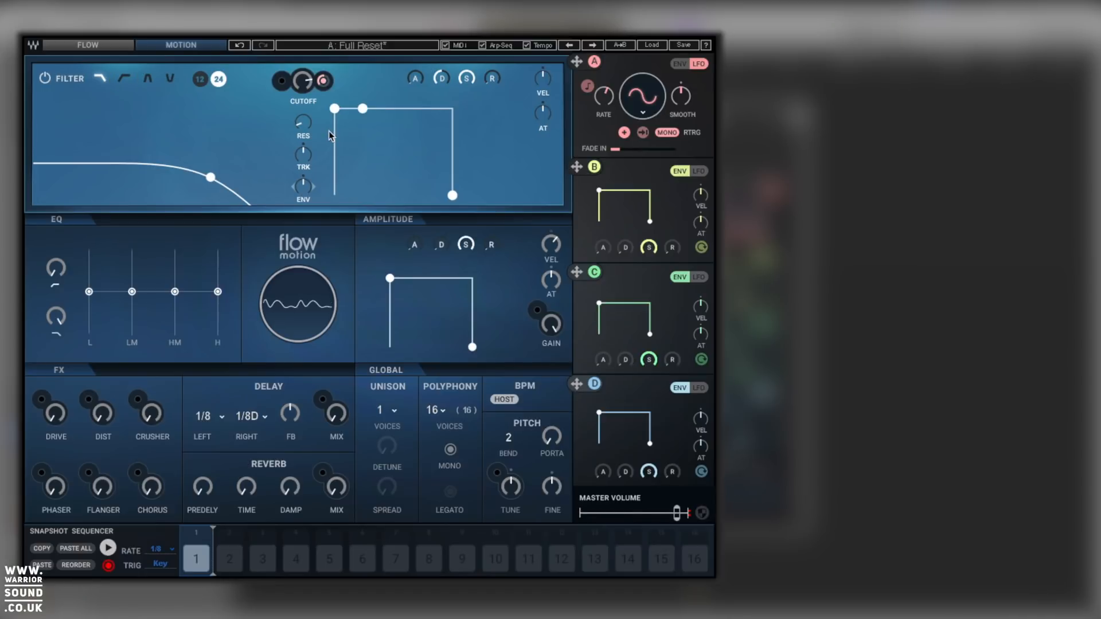
# Shape the filter envelope with a slow attack, a curved decay to a mid-level sustain, and a longer release
pyautogui.moveTo(362, 108); pyautogui.dragTo(395, 152)
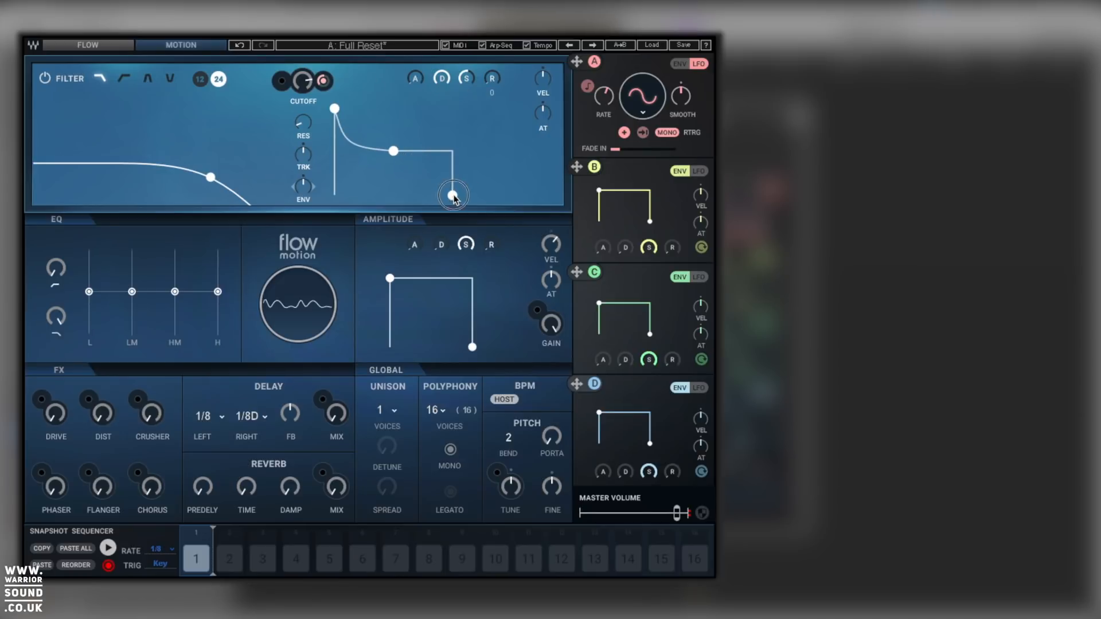
pyautogui.moveTo(452, 195); pyautogui.dragTo(510, 195)
pyautogui.moveTo(346, 104); pyautogui.dragTo(408, 113)
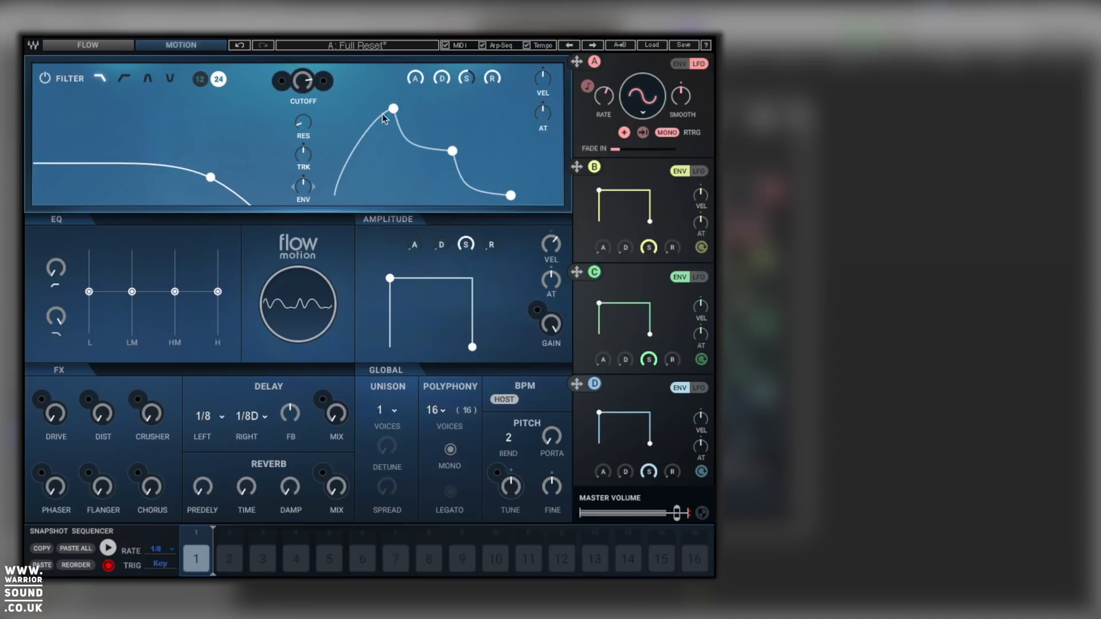
# Assign LFO A to the cutoff's first slot and reshape the filter envelope to attack 0, decay about 95, sustain 55 and release 0
pyautogui.moveTo(577, 61); pyautogui.dragTo(282, 82)
pyautogui.moveTo(453, 151); pyautogui.dragTo(344, 151)
pyautogui.moveTo(510, 195); pyautogui.dragTo(453, 195)
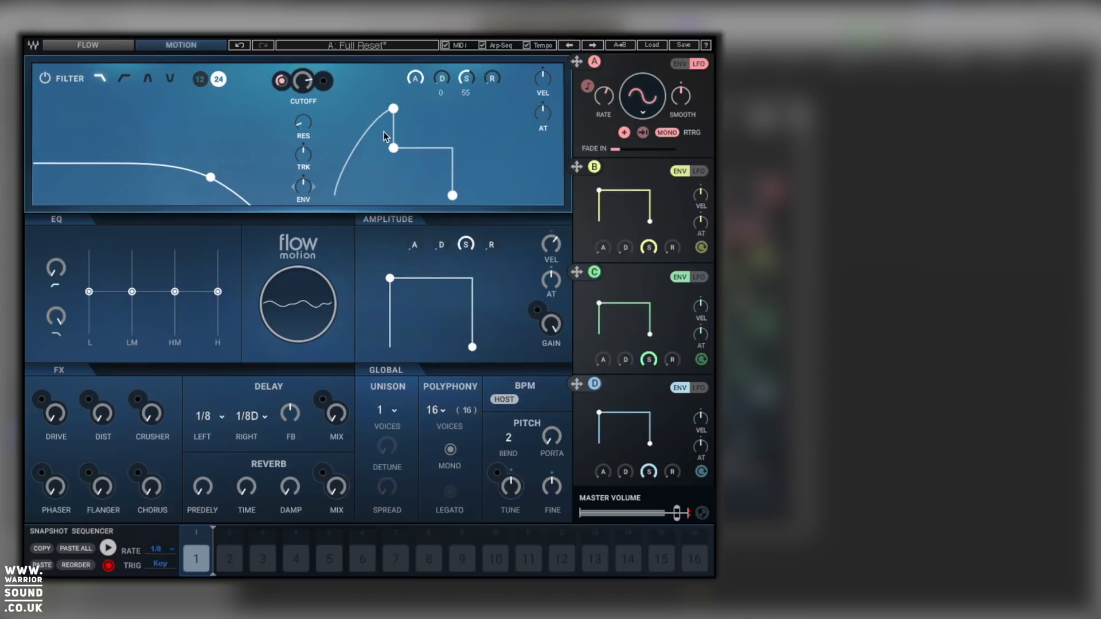
pyautogui.moveTo(398, 155); pyautogui.dragTo(451, 147)
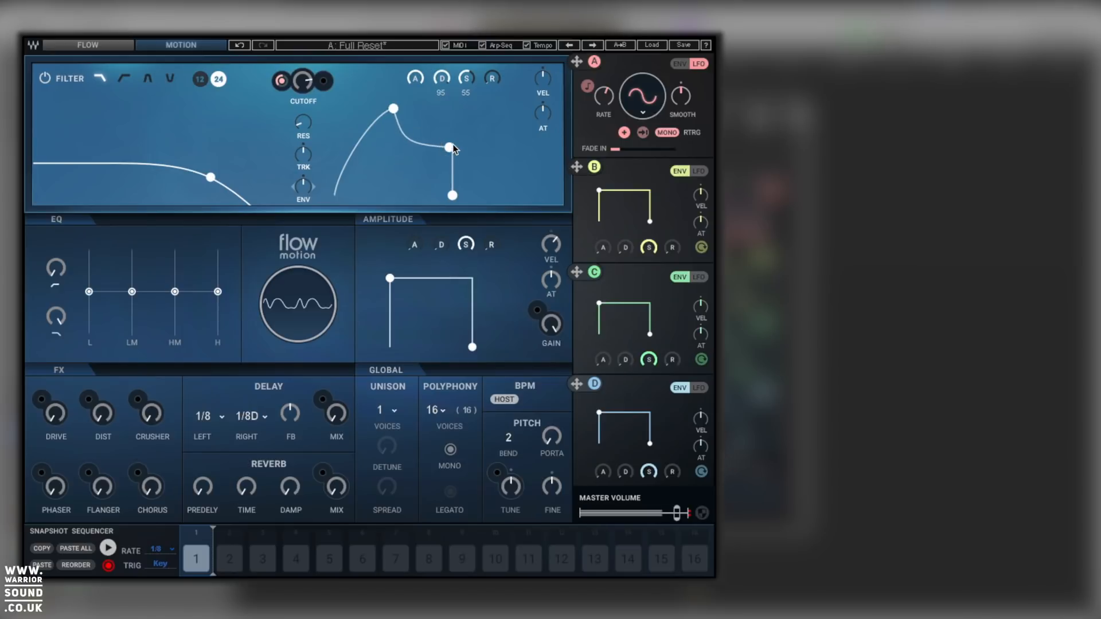
pyautogui.moveTo(394, 109); pyautogui.dragTo(304, 109)
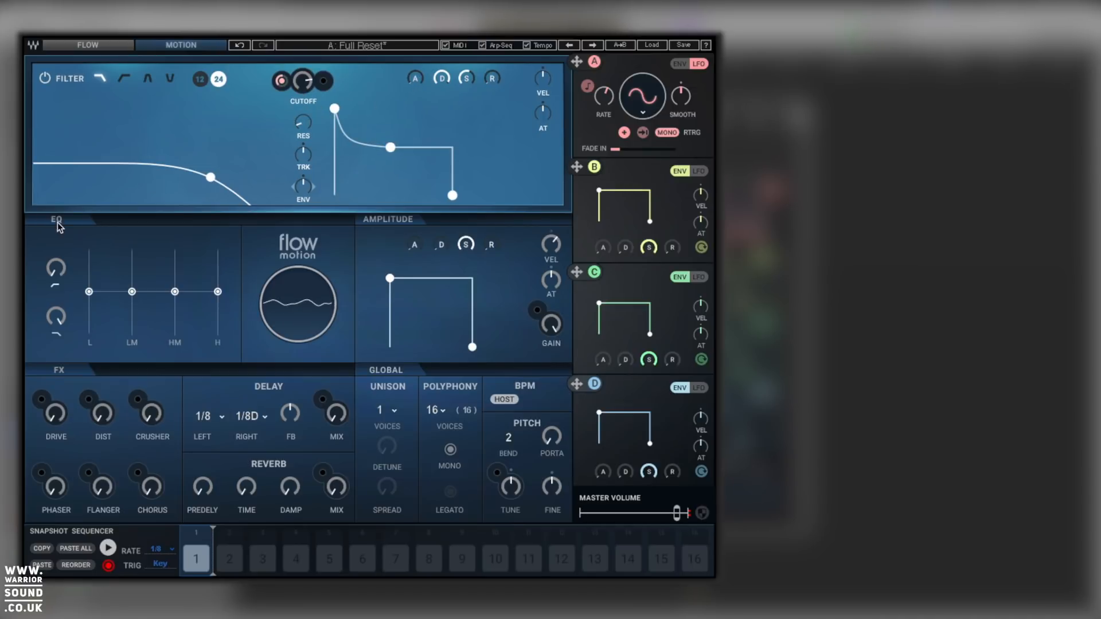
# Compare the sound with the filter bypassed and enabled, leaving the filter on
pyautogui.click(47, 81)
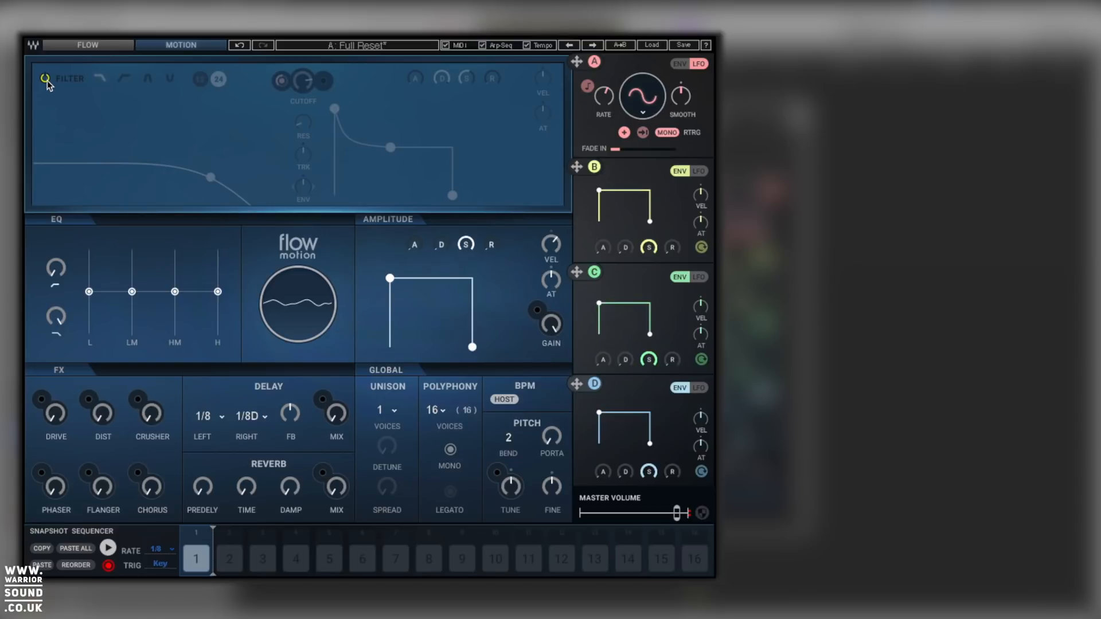
pyautogui.click(46, 80)
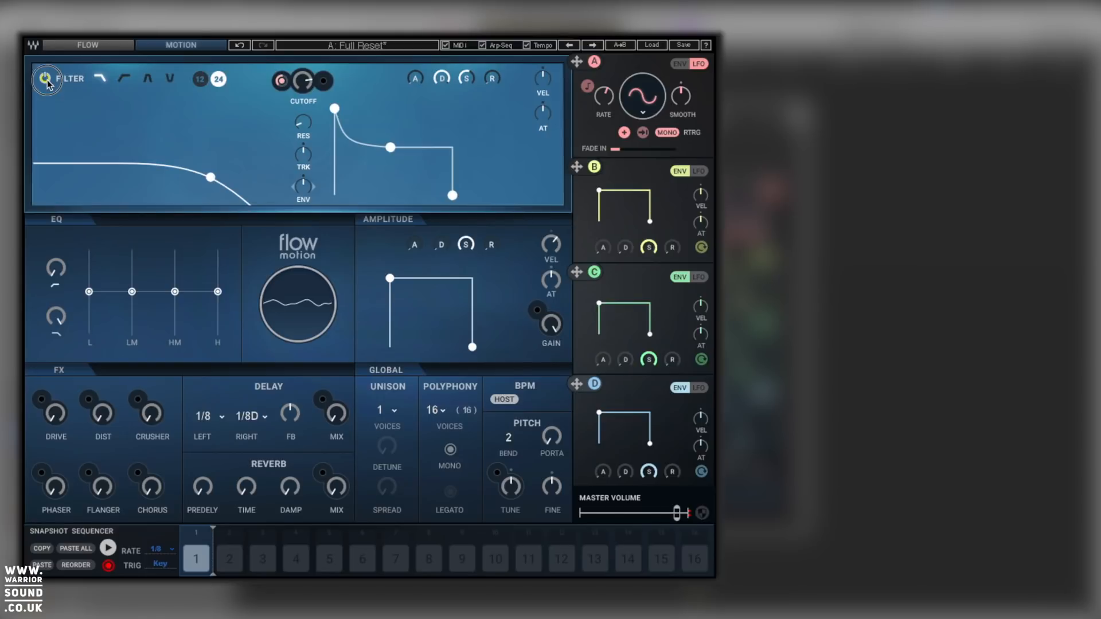
pyautogui.click(46, 80)
pyautogui.click(46, 80)
# Try the EQ's low band fader and low-cut control
pyautogui.moveTo(89, 293)
pyautogui.mouseDown()
pyautogui.moveTo(89, 318)
pyautogui.moveTo(89, 278)
pyautogui.moveTo(89, 304)
pyautogui.moveTo(89, 292)
pyautogui.mouseUp()
pyautogui.moveTo(59, 271); pyautogui.dragTo(58, 296)
# Shape the amplitude envelope with a moderate attack, a long decay and no sustain
pyautogui.moveTo(391, 281)
pyautogui.moveTo(391, 279); pyautogui.dragTo(439, 348)
pyautogui.moveTo(402, 284); pyautogui.dragTo(419, 285)
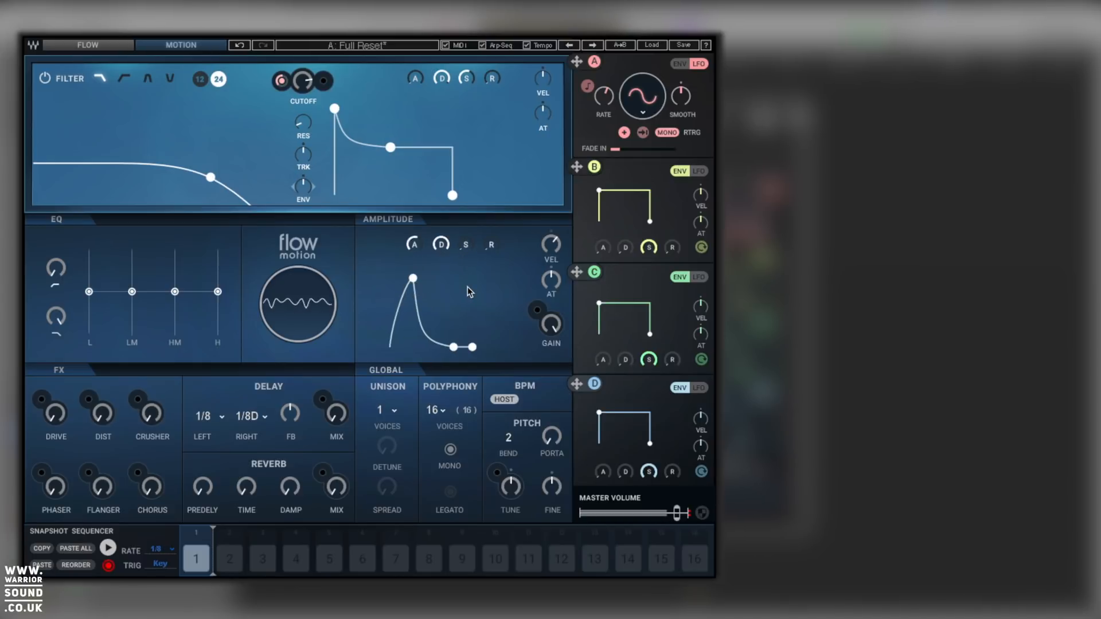
# Assign LFO A to the amplitude gain and set the amplitude envelope's decay to 97, sustain to 100 and attack close to zero
pyautogui.moveTo(577, 61); pyautogui.dragTo(536, 335)
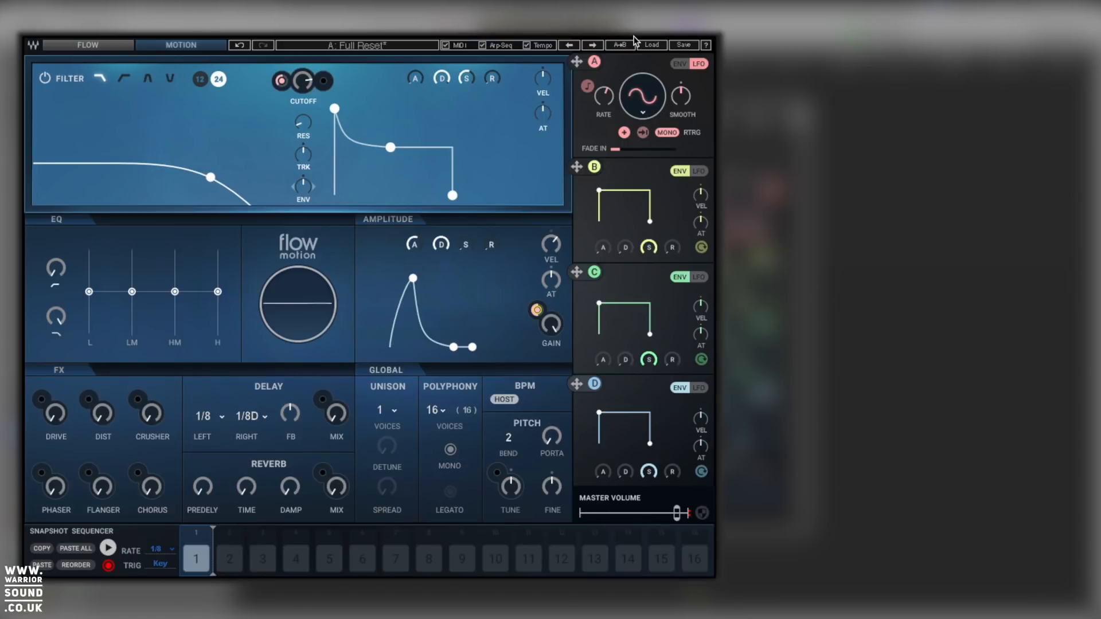
pyautogui.moveTo(454, 347); pyautogui.dragTo(454, 238)
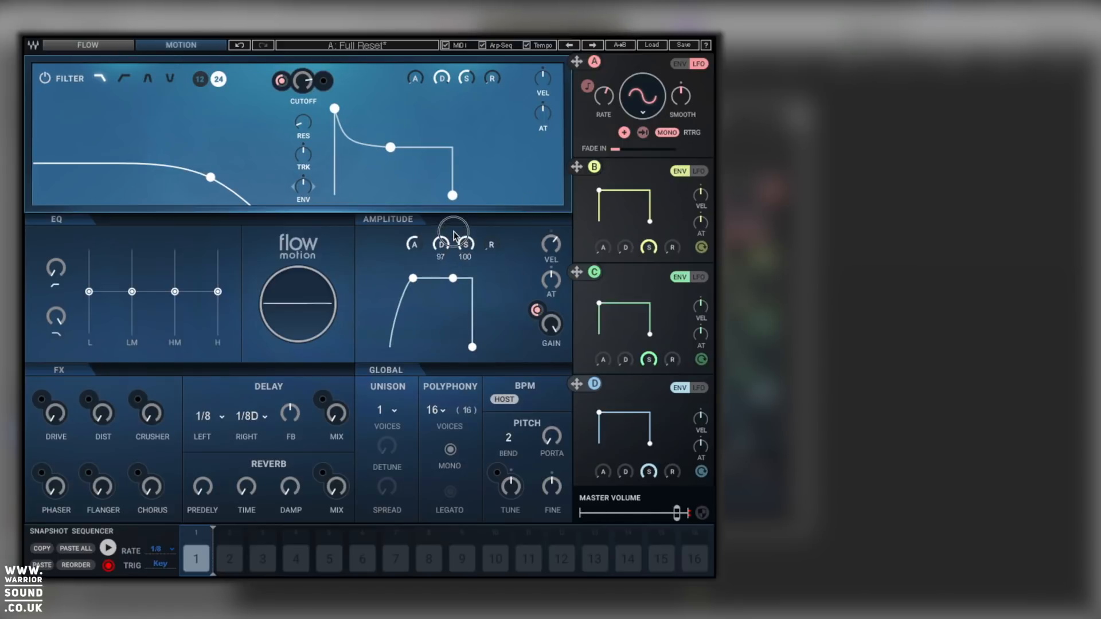
pyautogui.moveTo(413, 278); pyautogui.dragTo(392, 276)
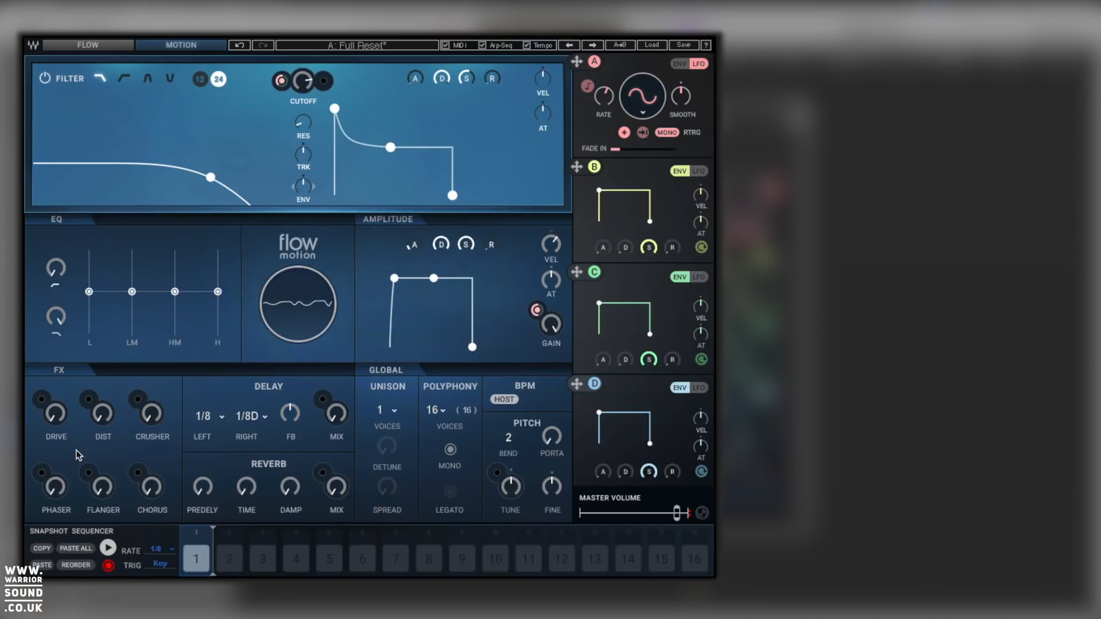
# Set the chorus amount to 78 and the drive amount to 25
pyautogui.moveTo(151, 487); pyautogui.dragTo(151, 479)
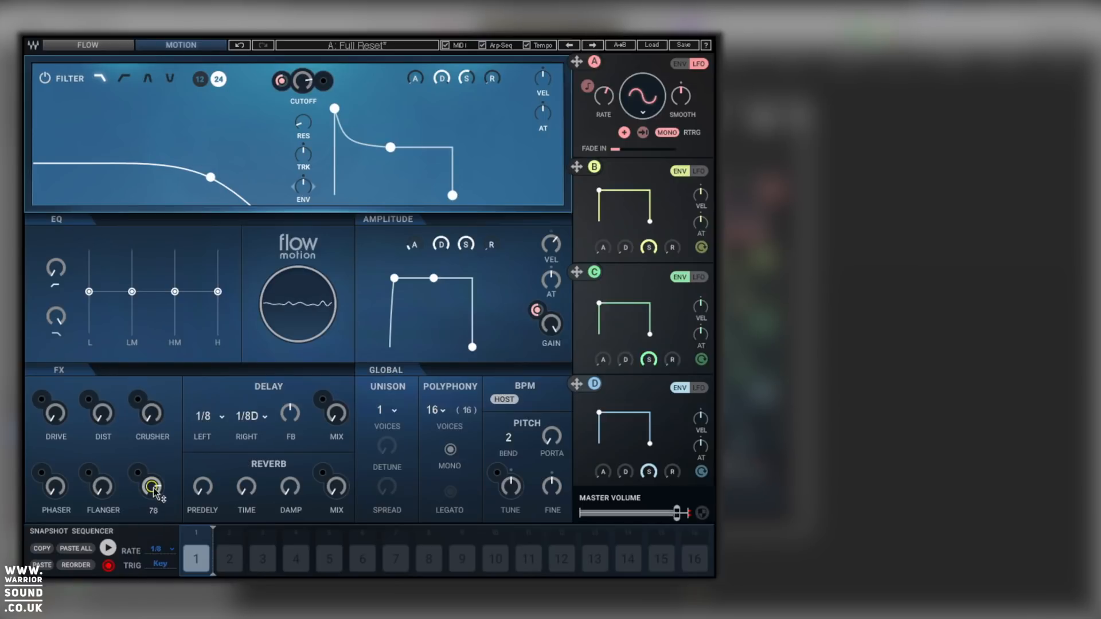
pyautogui.click(55, 413)
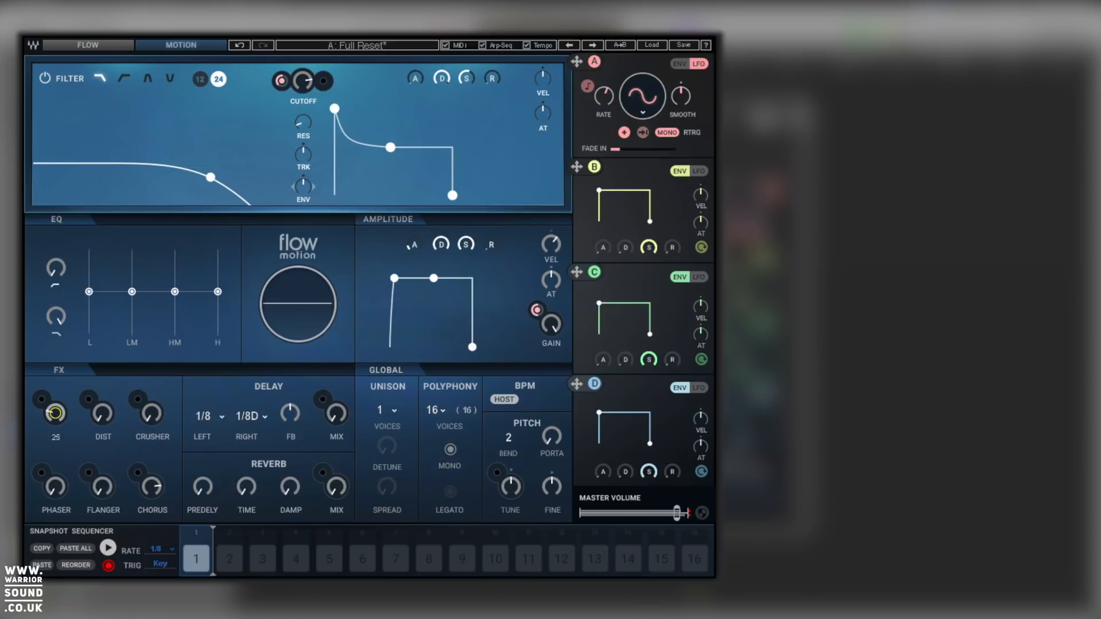
# Raise the distortion effect to a moderate amount and set the crusher amount to 34
pyautogui.click(103, 412)
pyautogui.moveTo(55, 413); pyautogui.dragTo(55, 408)
pyautogui.click(151, 413)
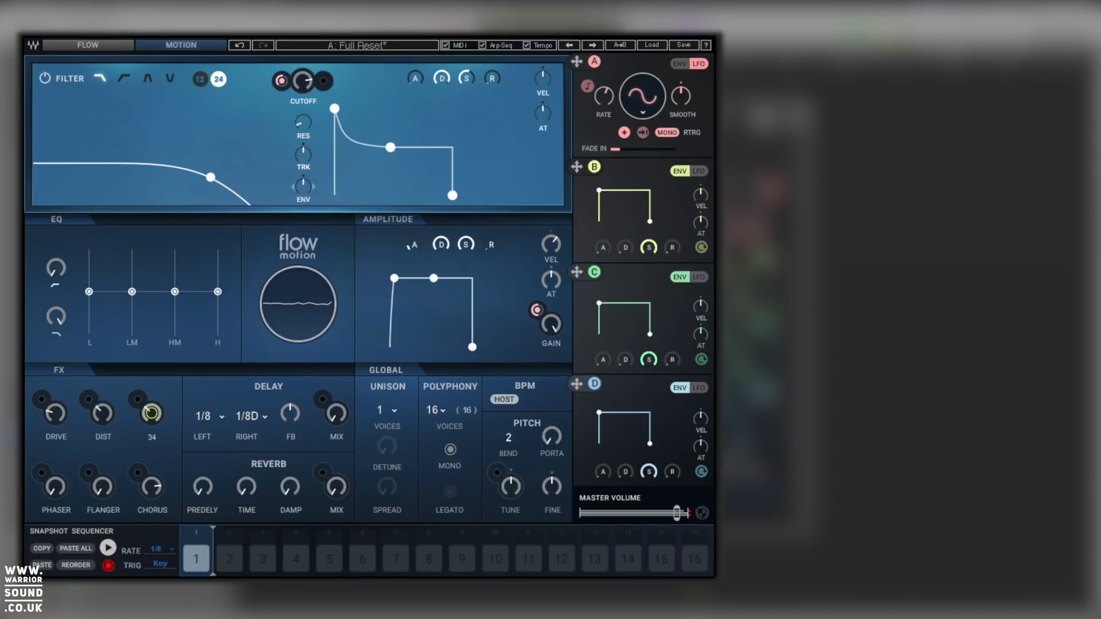
# Switch modulator B to a tempo-synced LFO, assign it to the crusher amount and set its rate to 1/2T
pyautogui.click(694, 171)
pyautogui.moveTo(577, 166); pyautogui.dragTo(150, 411)
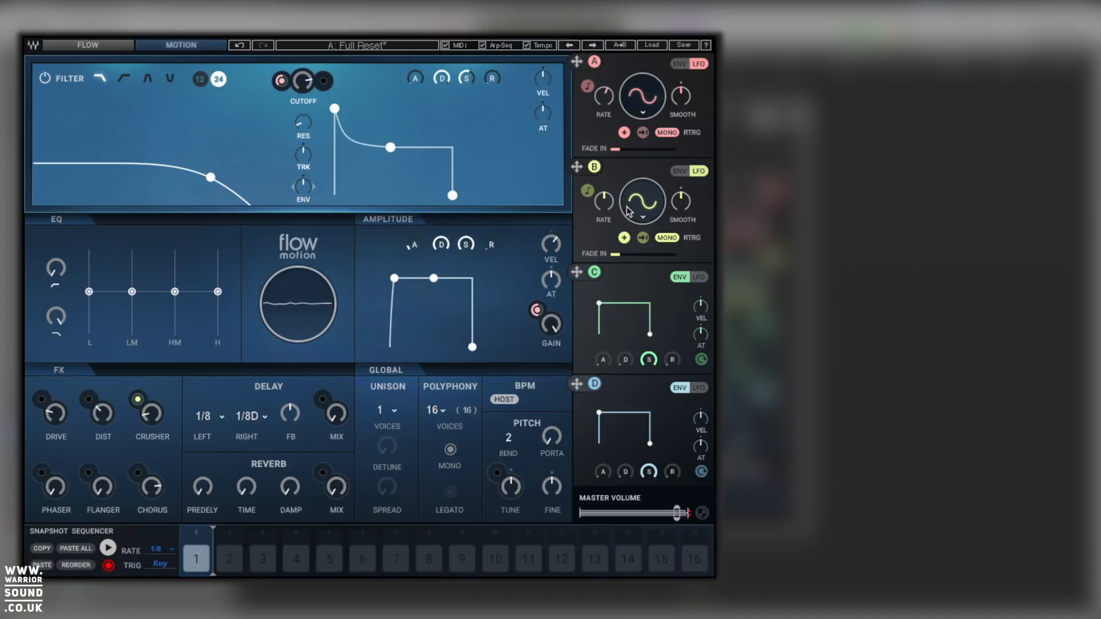
pyautogui.moveTo(139, 400); pyautogui.dragTo(138, 382)
pyautogui.click(588, 191)
pyautogui.moveTo(606, 204); pyautogui.dragTo(606, 222)
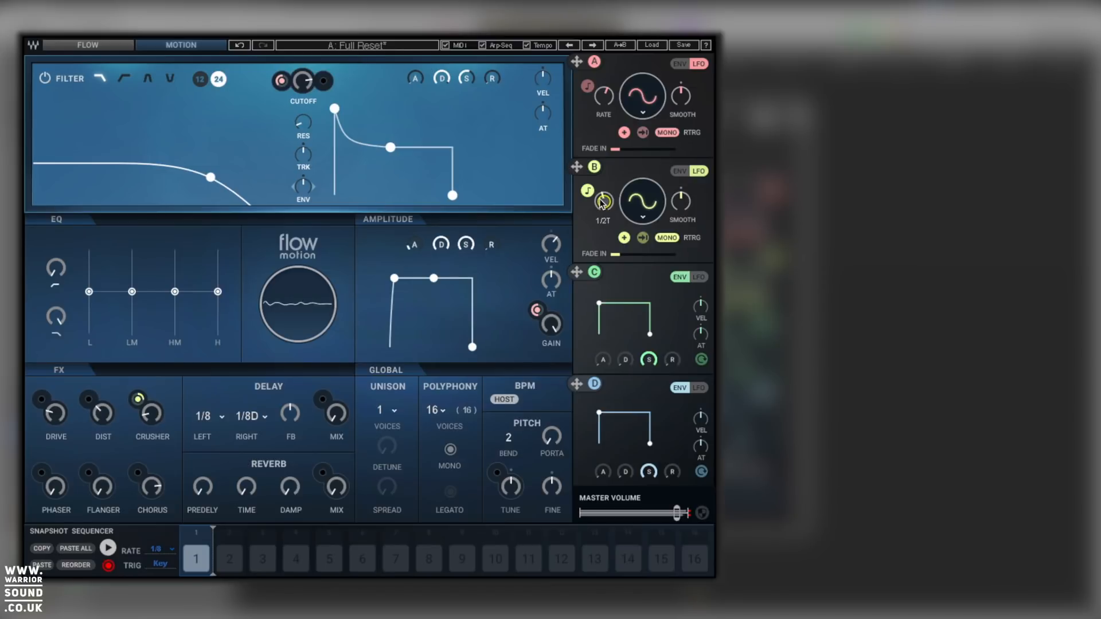
# Add a little flanger, reverb with a mix of 13, and delay with raised mix and feedback
pyautogui.moveTo(103, 489); pyautogui.dragTo(104, 481)
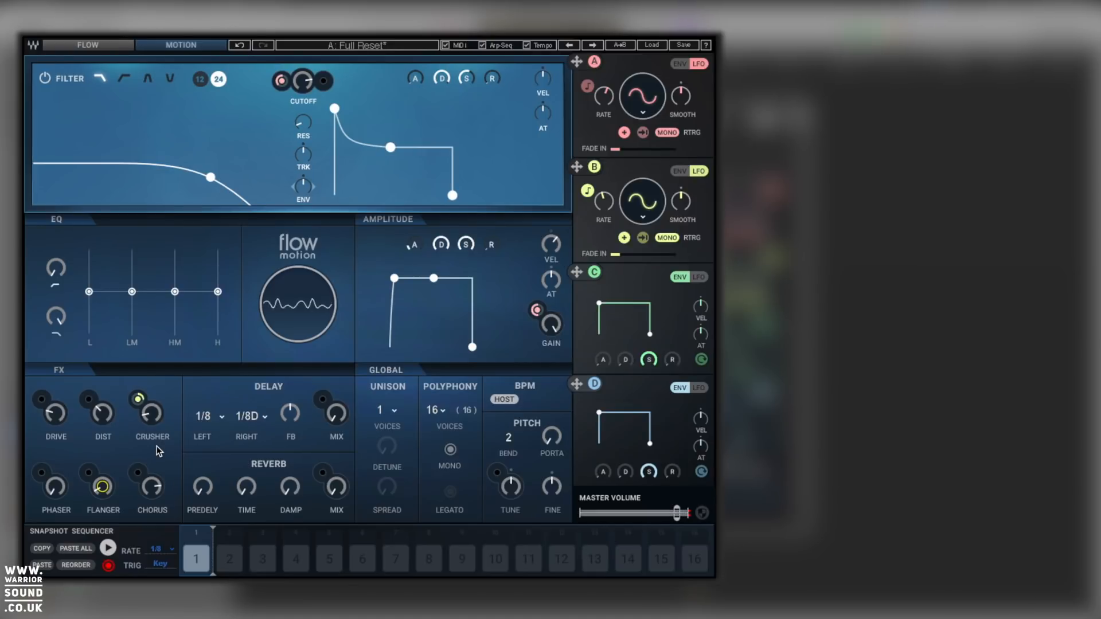
pyautogui.moveTo(296, 413)
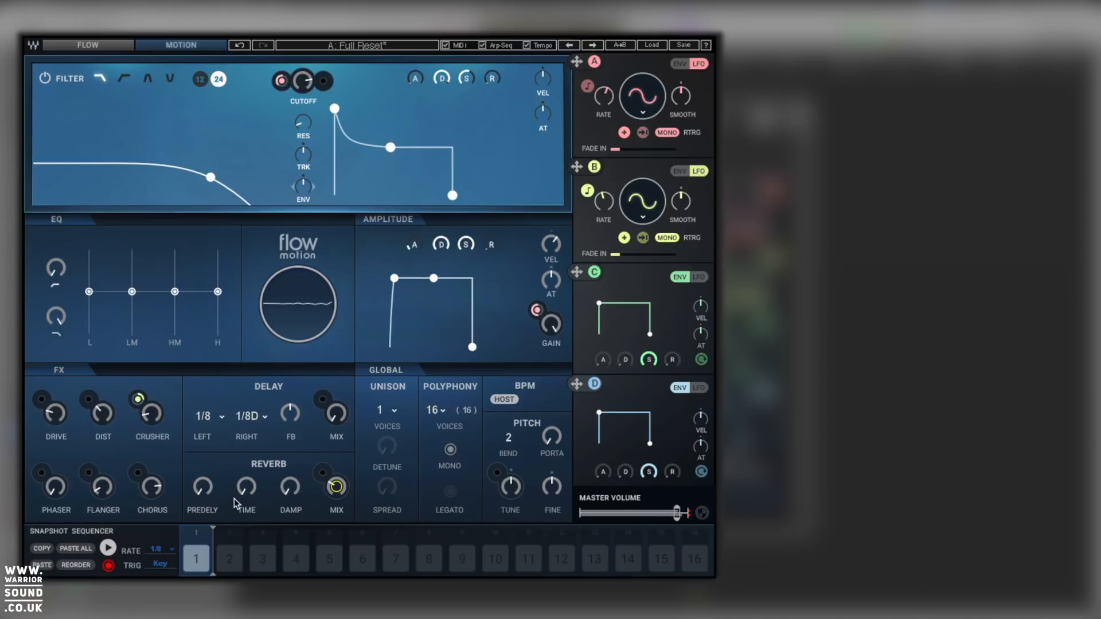
pyautogui.moveTo(203, 492); pyautogui.dragTo(203, 486)
pyautogui.moveTo(344, 486); pyautogui.dragTo(344, 484)
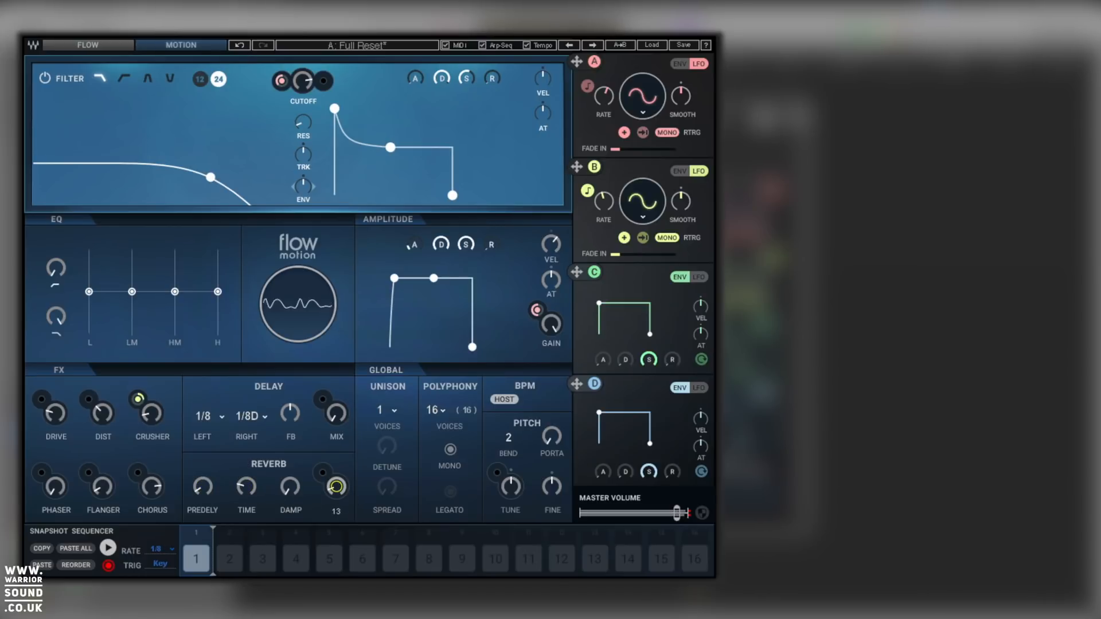
pyautogui.moveTo(336, 414); pyautogui.dragTo(295, 417)
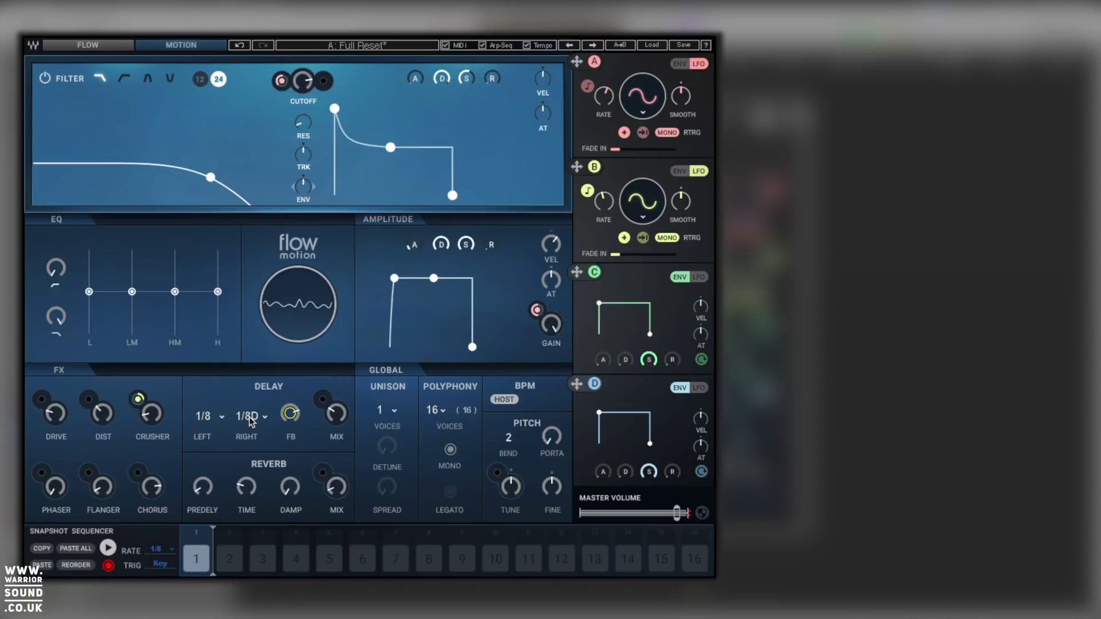
# Set unison to 4 voices with a detune of 35 and a raised stereo spread
pyautogui.click(394, 412)
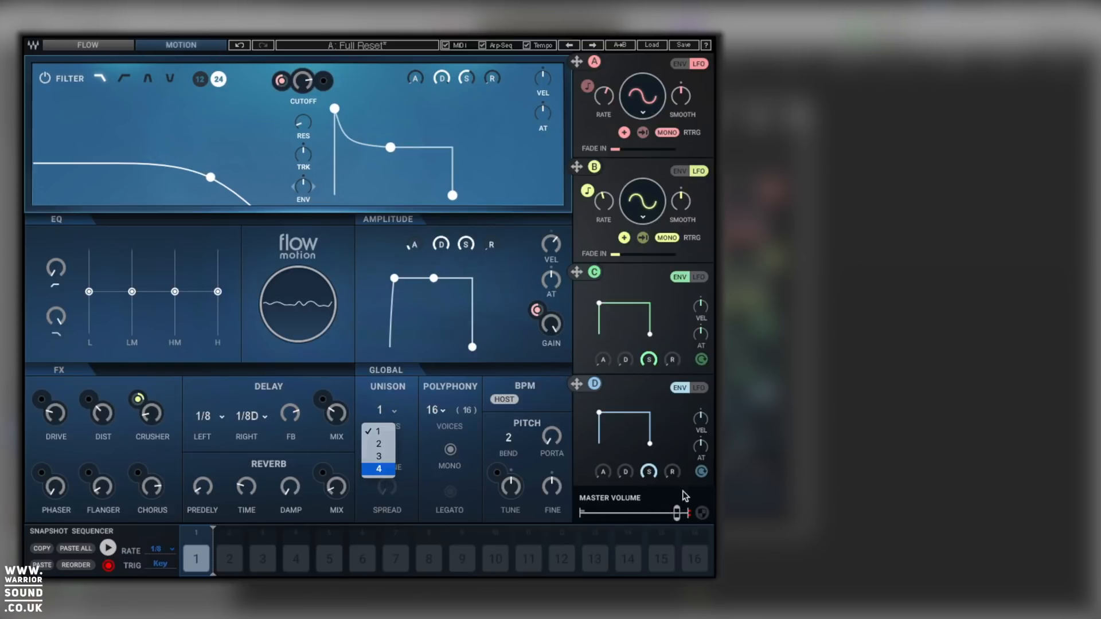
pyautogui.click(378, 468)
pyautogui.moveTo(385, 450); pyautogui.dragTo(386, 442)
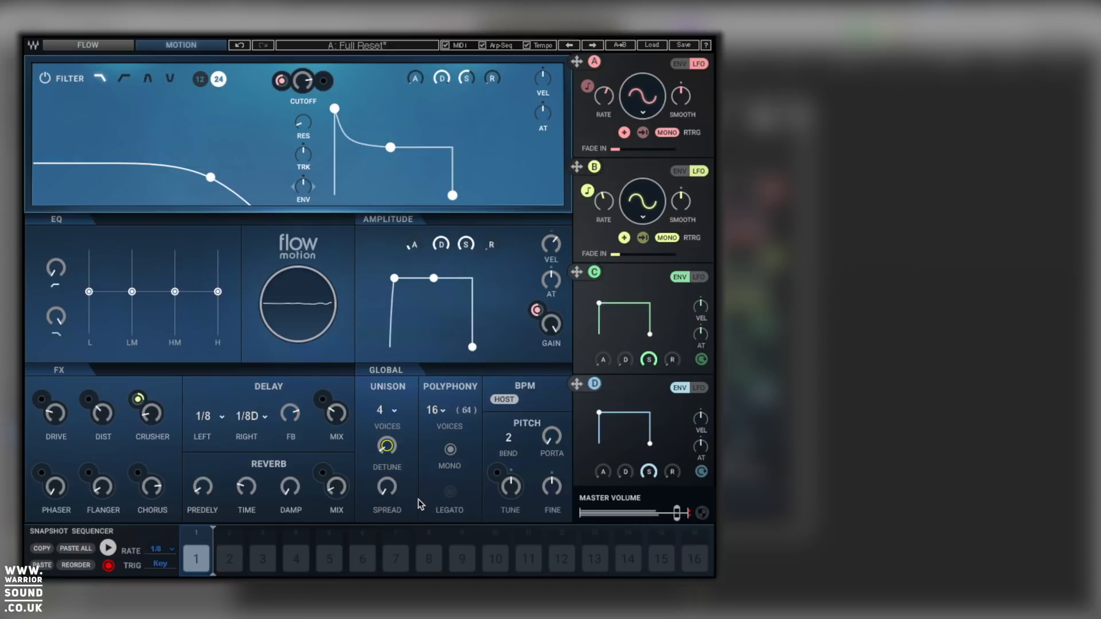
pyautogui.moveTo(392, 490); pyautogui.dragTo(392, 487)
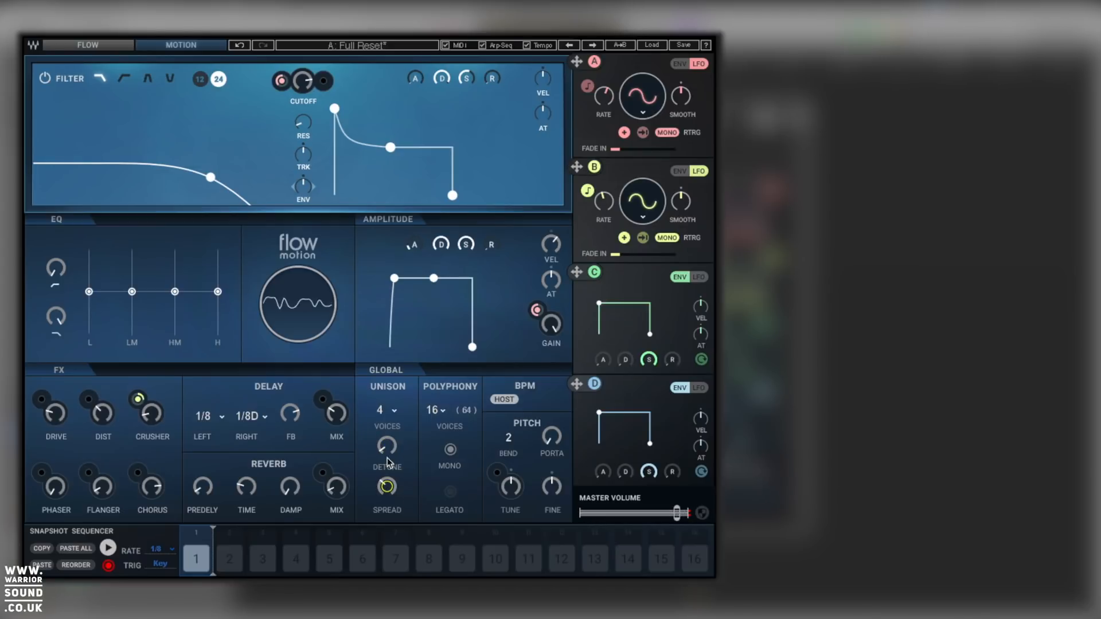
pyautogui.moveTo(390, 449); pyautogui.dragTo(390, 445)
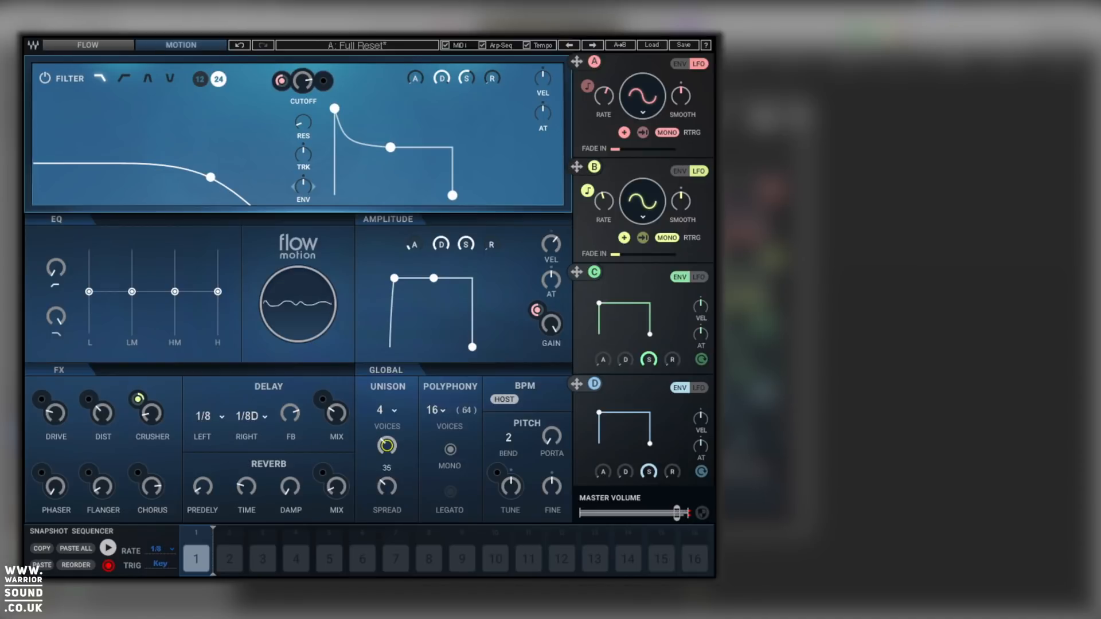
pyautogui.moveTo(392, 487); pyautogui.dragTo(393, 487)
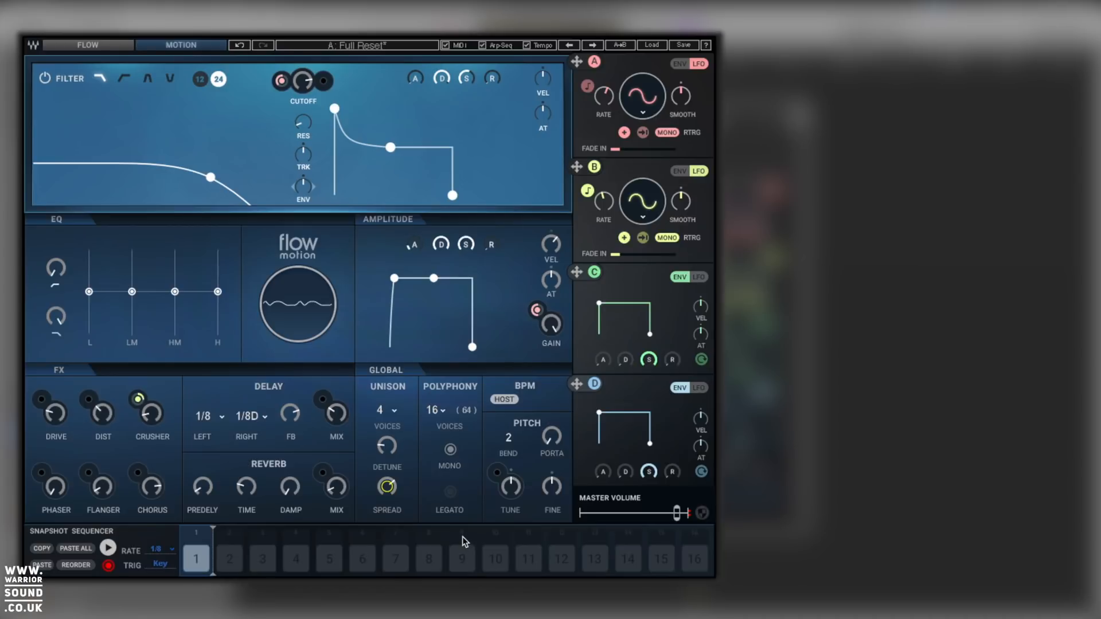
# Browse the polyphony voice counts without changing them, and try the mono and legato modes before returning to polyphonic
pyautogui.click(441, 411)
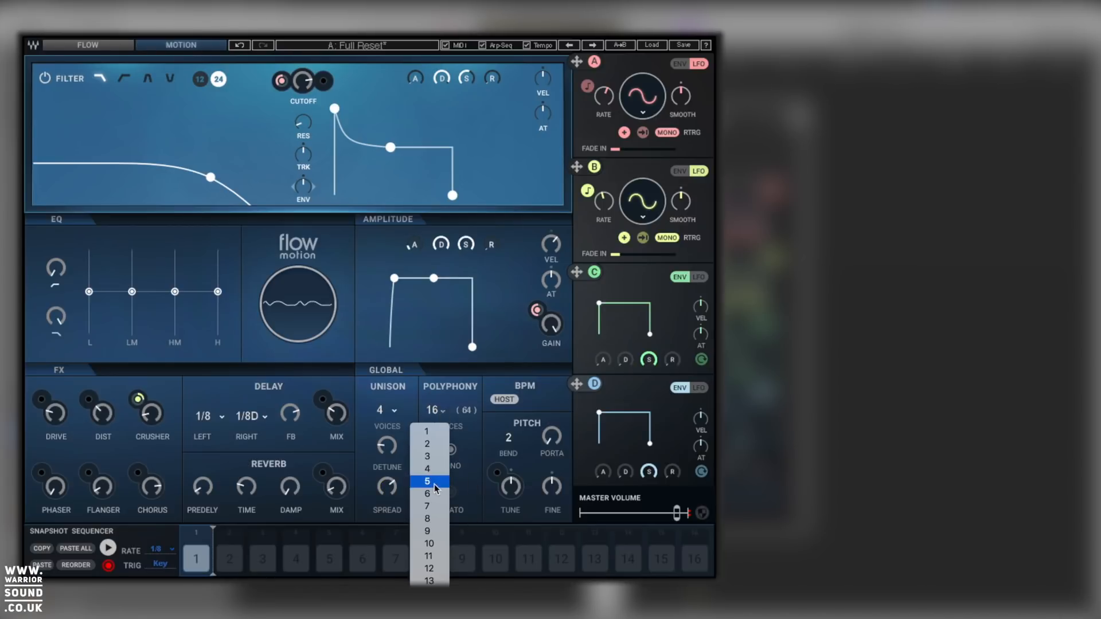
pyautogui.scroll(-3, 440, 488)
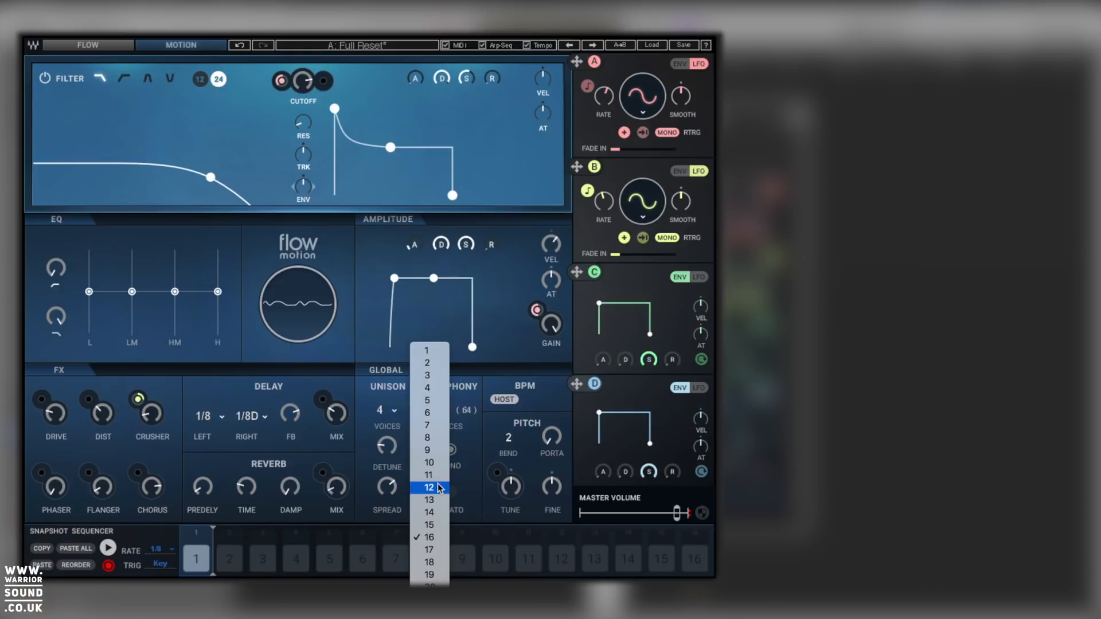
pyautogui.press('Escape')
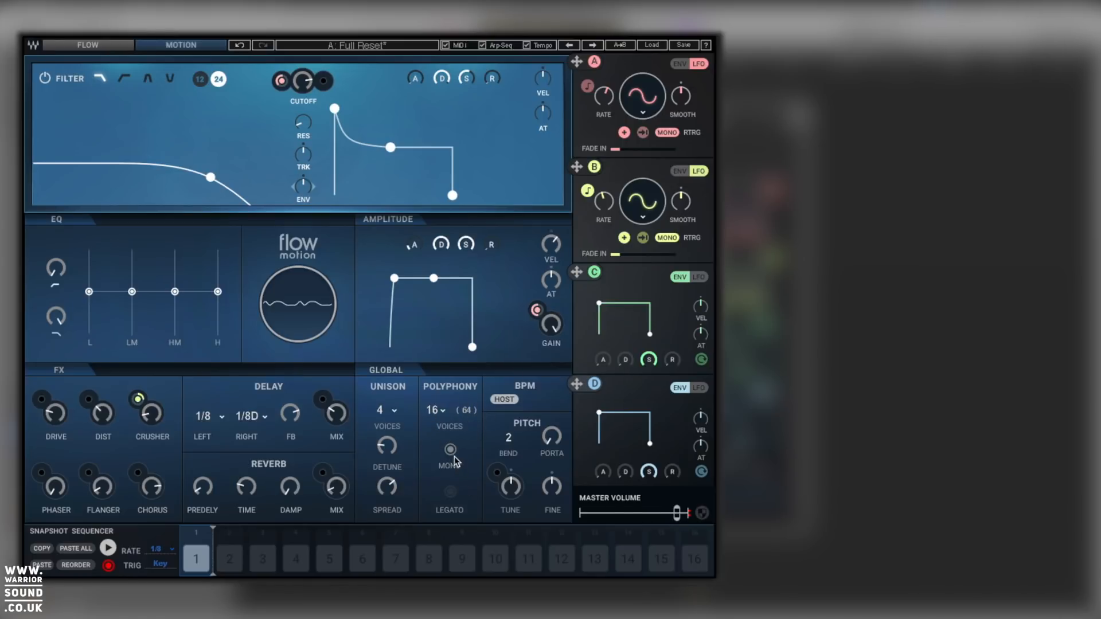
pyautogui.click(450, 491)
pyautogui.click(450, 493)
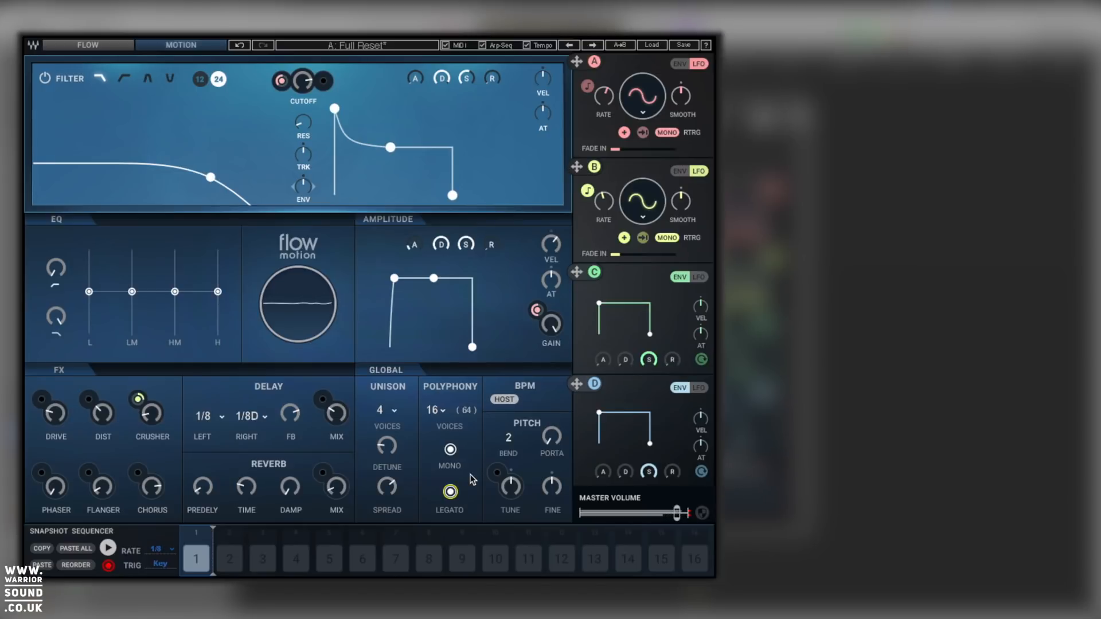
pyautogui.click(451, 451)
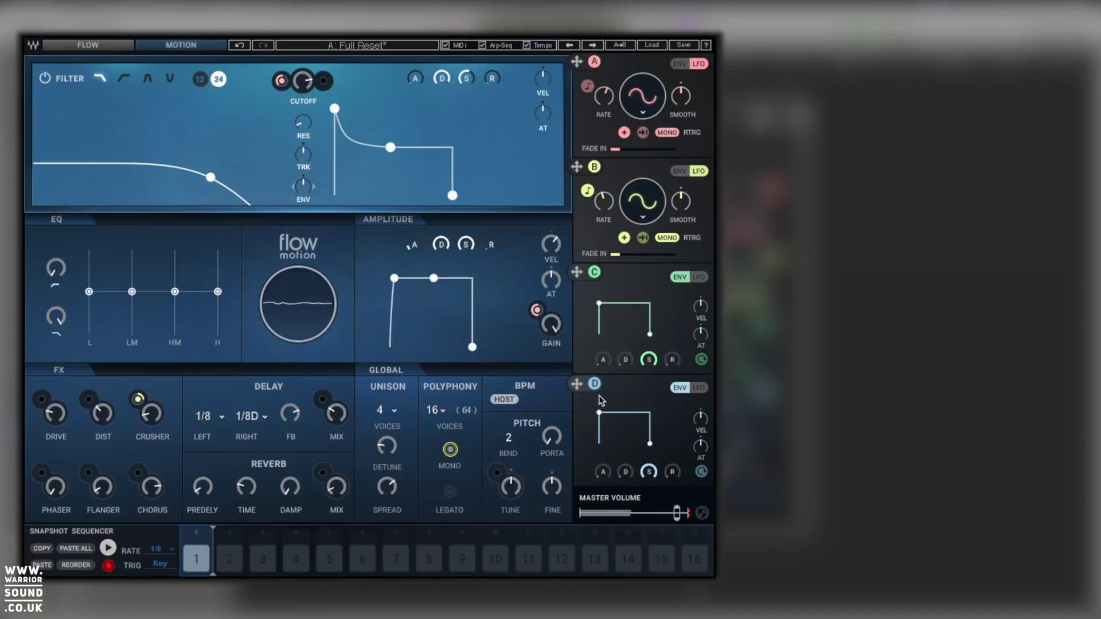
# Toggle the BPM's host sync and leave it following the host tempo
pyautogui.click(504, 400)
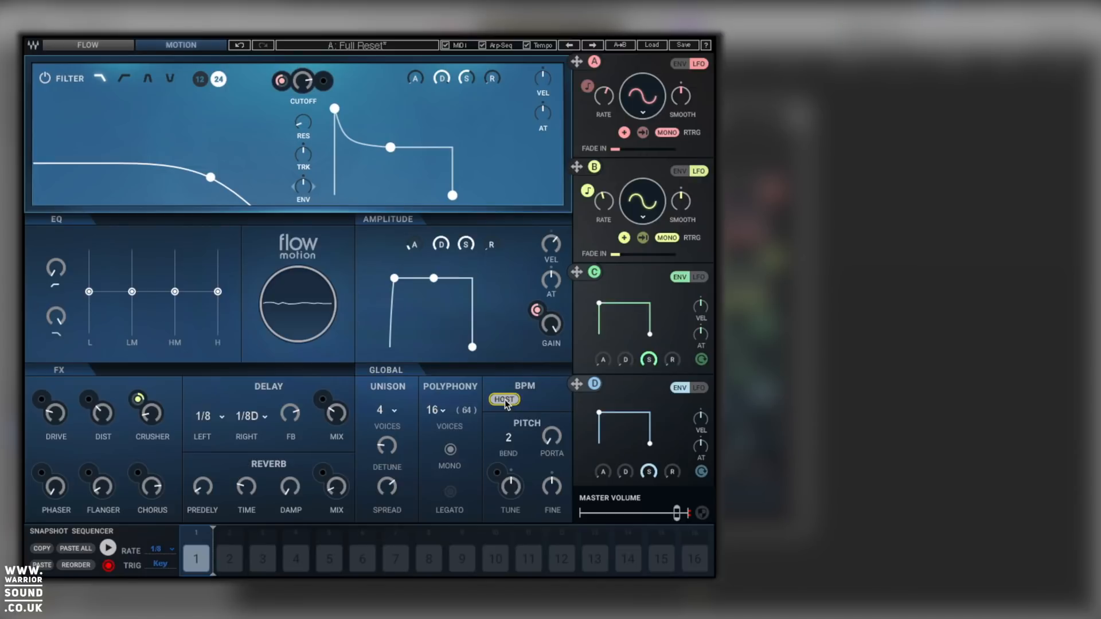
pyautogui.click(505, 400)
pyautogui.click(504, 400)
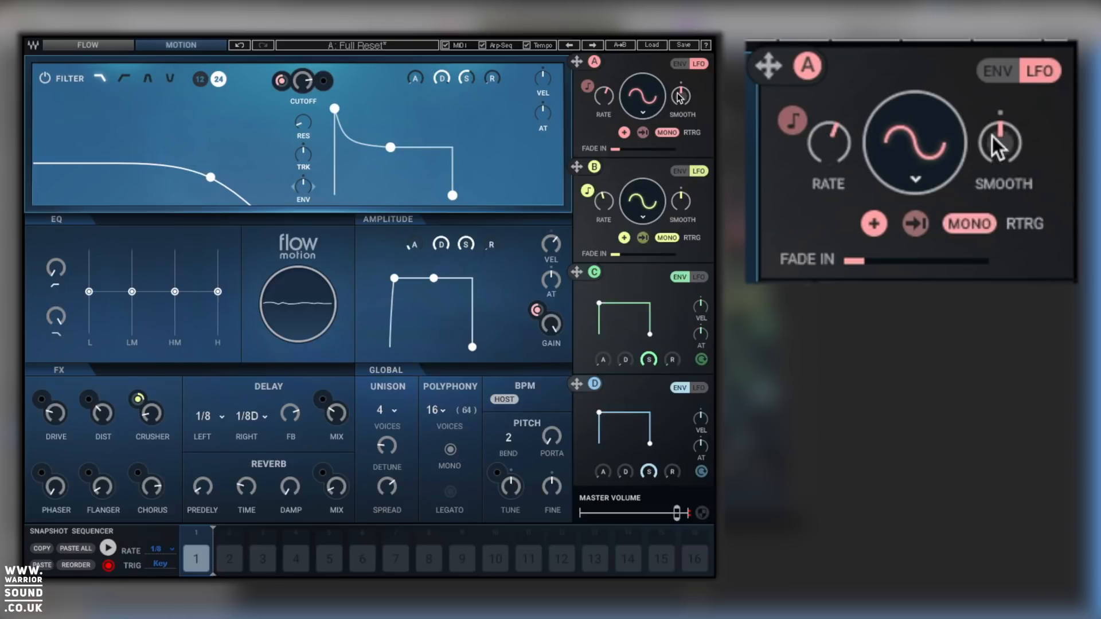
# Toggle modulator A between envelope and LFO, and switch modulator C to LFO
pyautogui.click(680, 64)
pyautogui.click(698, 64)
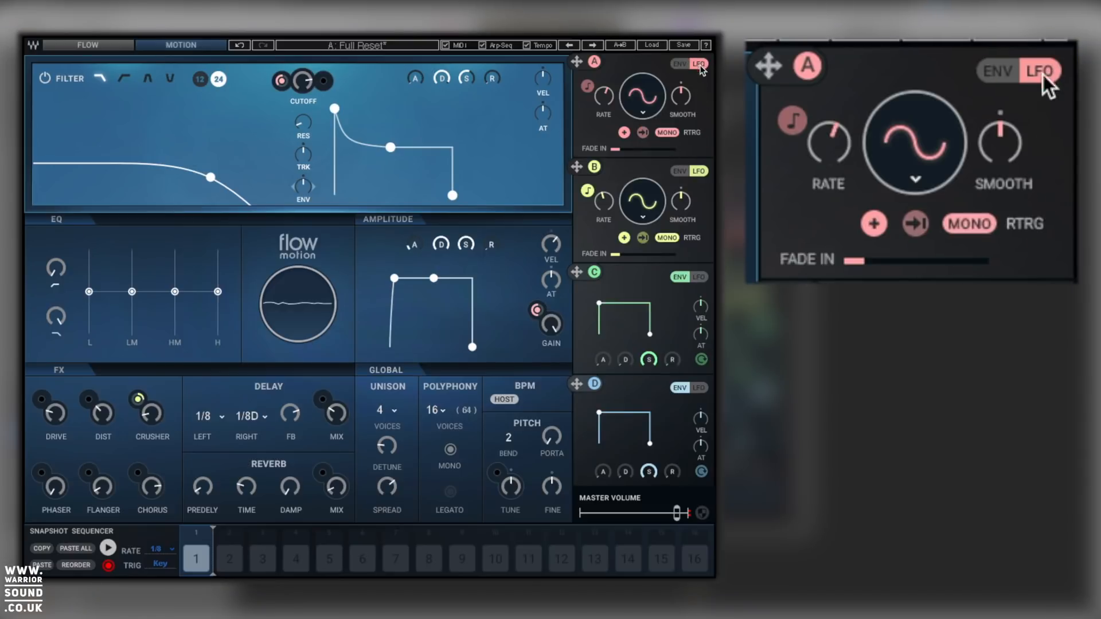
pyautogui.click(699, 277)
# Switch modulator A to envelope, shape it with raised attack, decay and release and low sustain, and enable looping
pyautogui.click(680, 64)
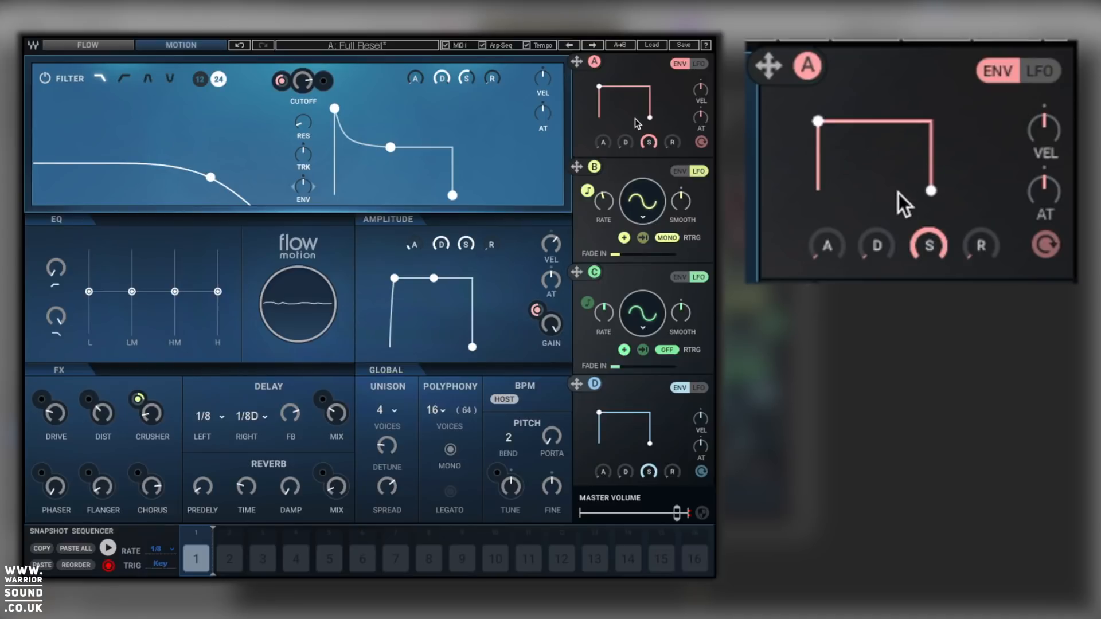
pyautogui.moveTo(598, 88)
pyautogui.moveTo(599, 90); pyautogui.dragTo(672, 117)
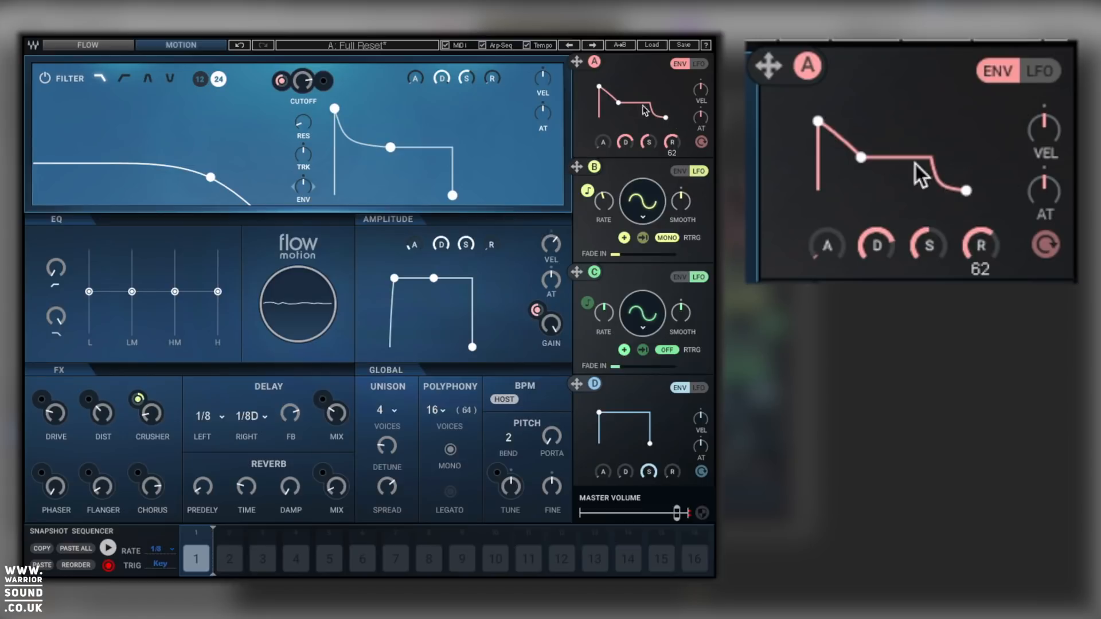
pyautogui.moveTo(606, 91); pyautogui.dragTo(631, 87)
pyautogui.moveTo(602, 143); pyautogui.dragTo(700, 118)
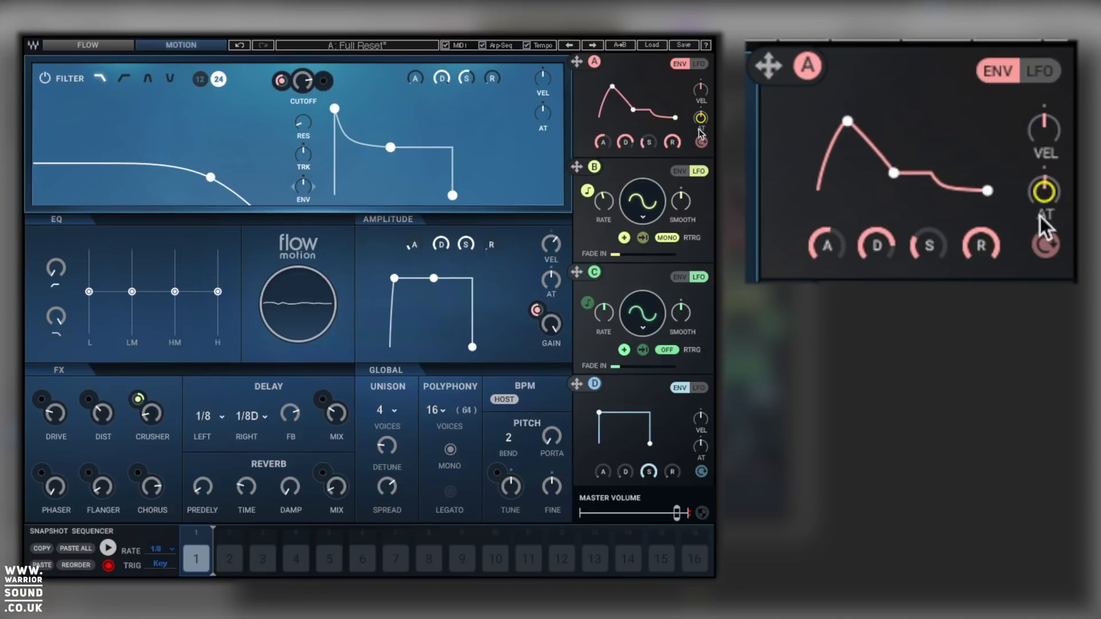
pyautogui.click(702, 143)
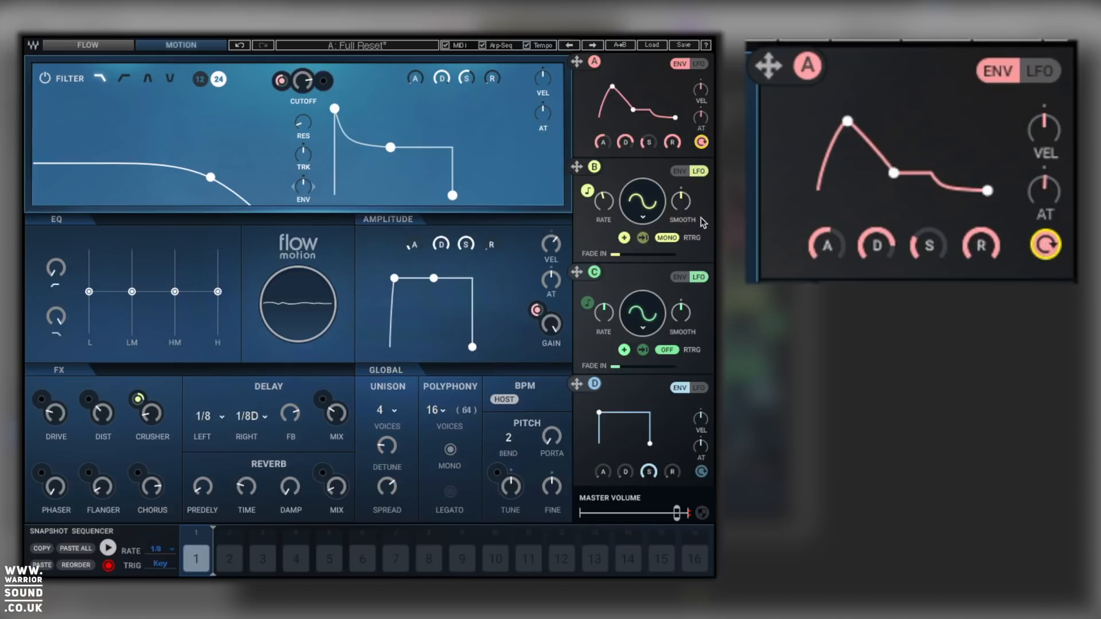
# Switch modulator A back to LFO, try its tempo-synced rate and leave it running with sync off
pyautogui.click(699, 64)
pyautogui.click(587, 88)
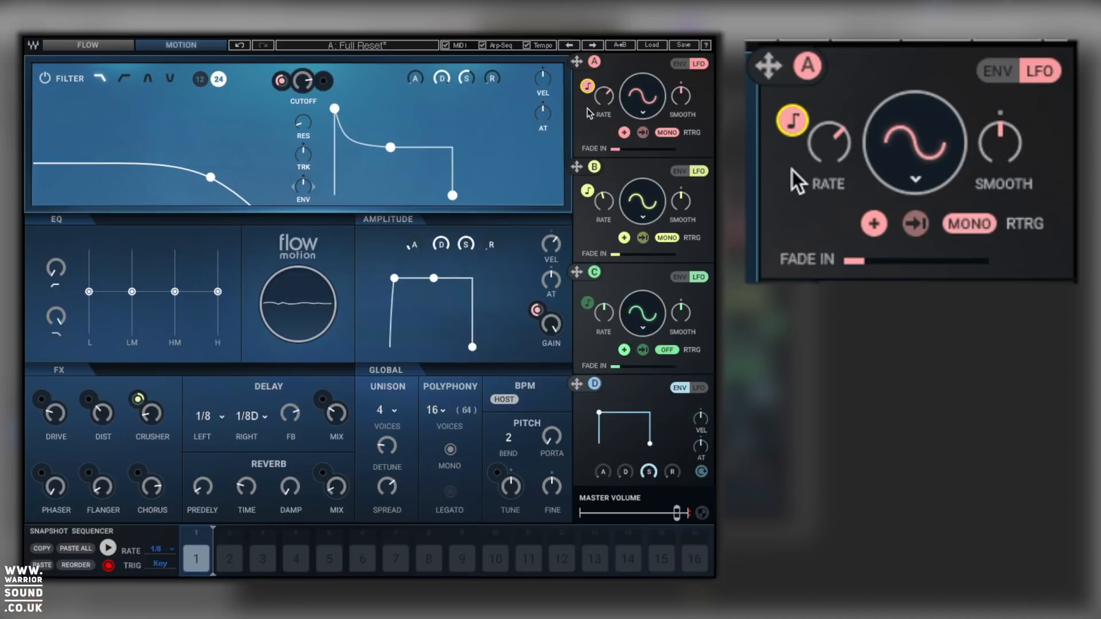
pyautogui.click(588, 86)
pyautogui.moveTo(603, 96)
pyautogui.mouseDown()
pyautogui.moveTo(603, 83)
pyautogui.moveTo(608, 106)
pyautogui.mouseUp()
pyautogui.click(588, 87)
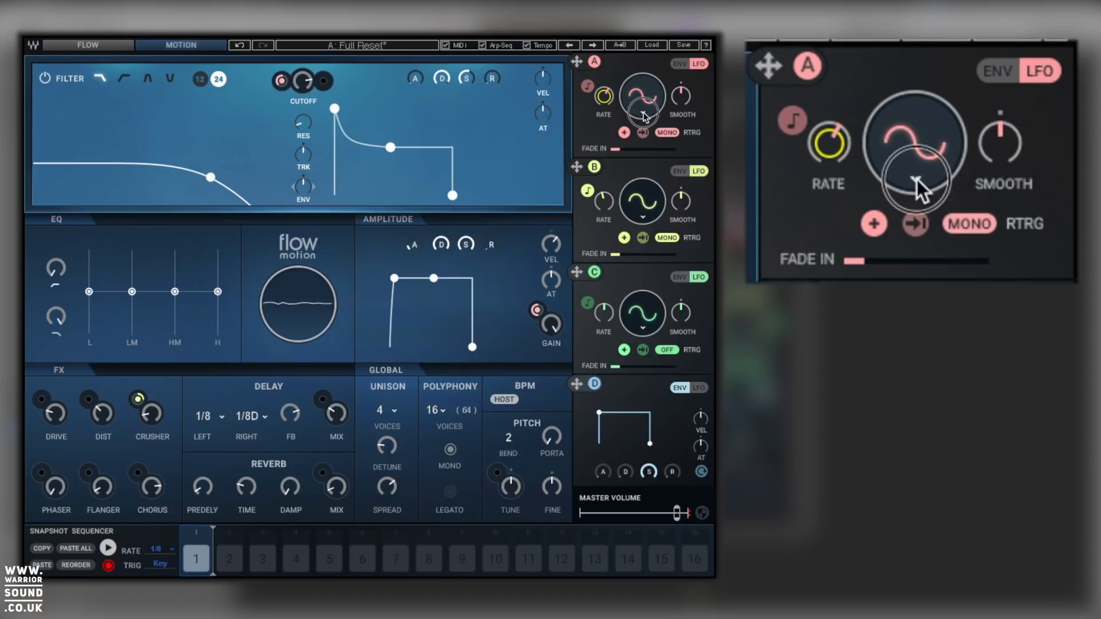
# Change LFO A's waveform to S&H and slightly raise its smoothing
pyautogui.click(643, 113)
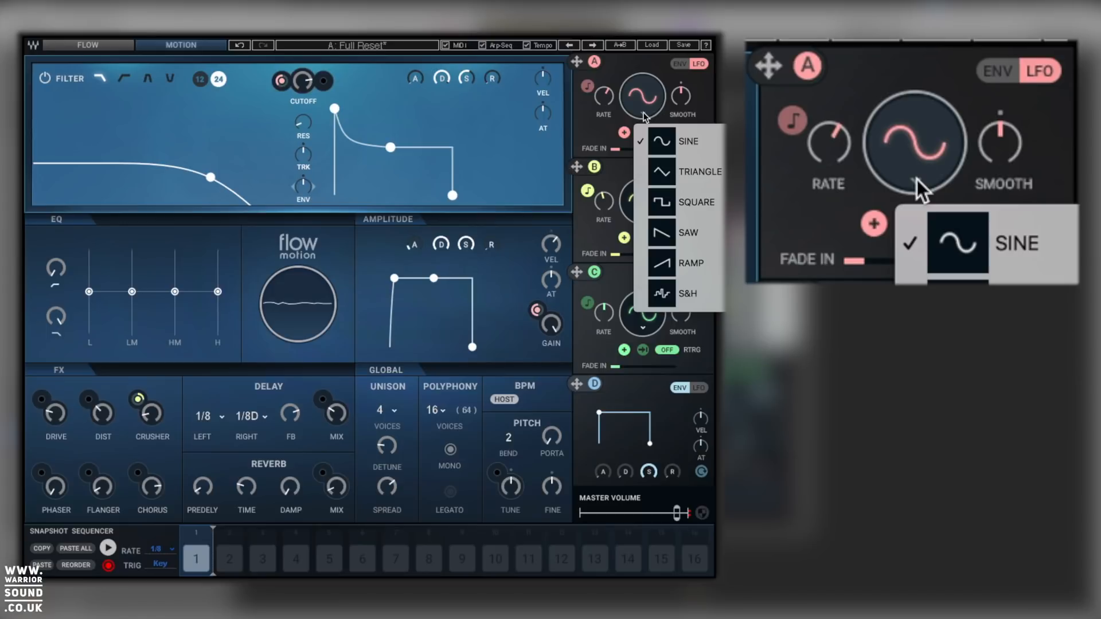
pyautogui.click(665, 295)
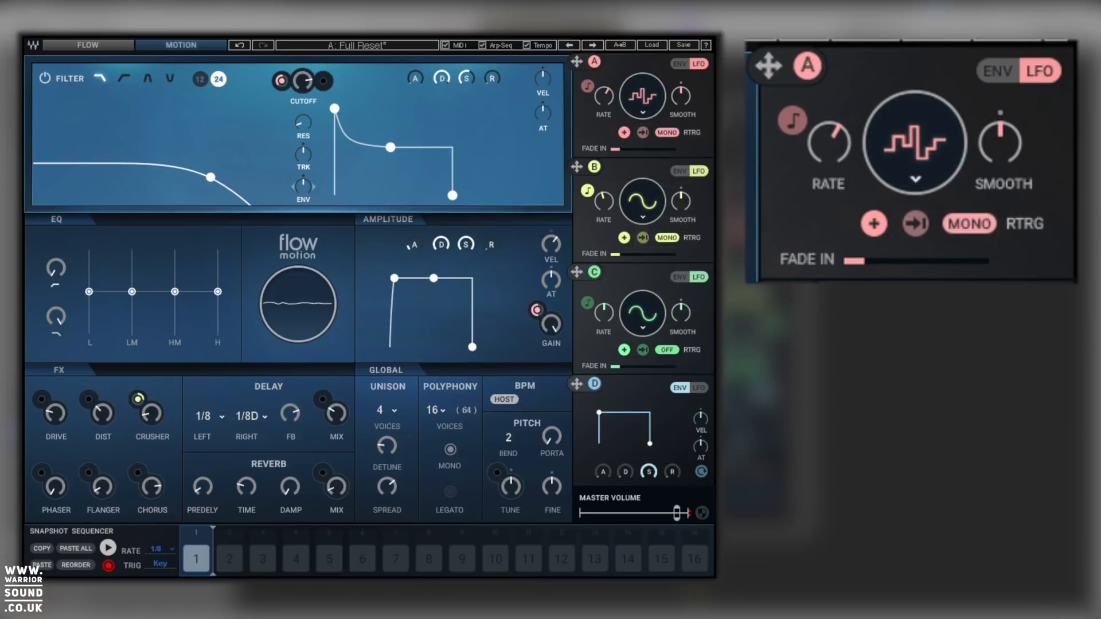
pyautogui.moveTo(685, 98)
pyautogui.mouseDown()
pyautogui.moveTo(685, 51)
pyautogui.moveTo(685, 167)
pyautogui.moveTo(684, 98)
pyautogui.mouseUp()
# Cycle LFO A's retrigger modes back to Mono and its polarity options back to positive
pyautogui.click(670, 136)
pyautogui.click(671, 136)
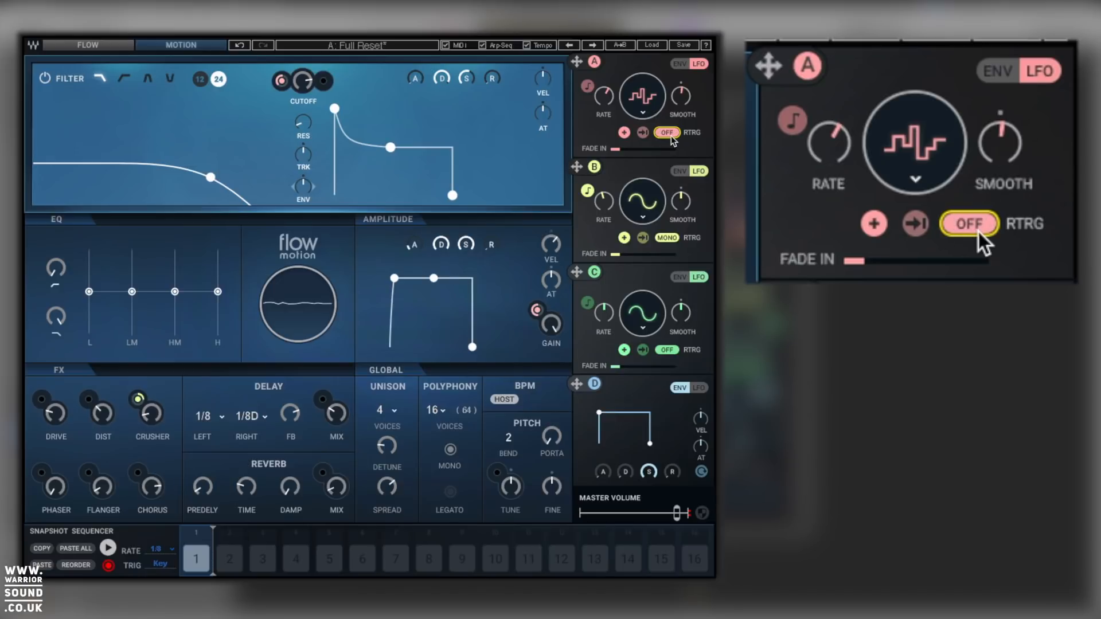
pyautogui.click(667, 136)
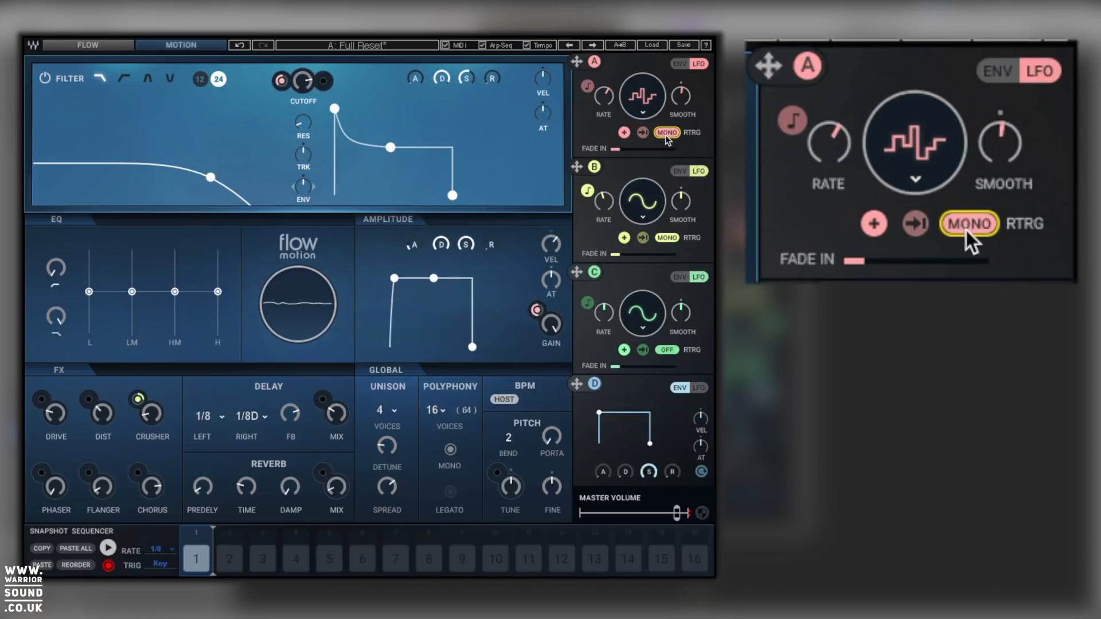
pyautogui.click(625, 133)
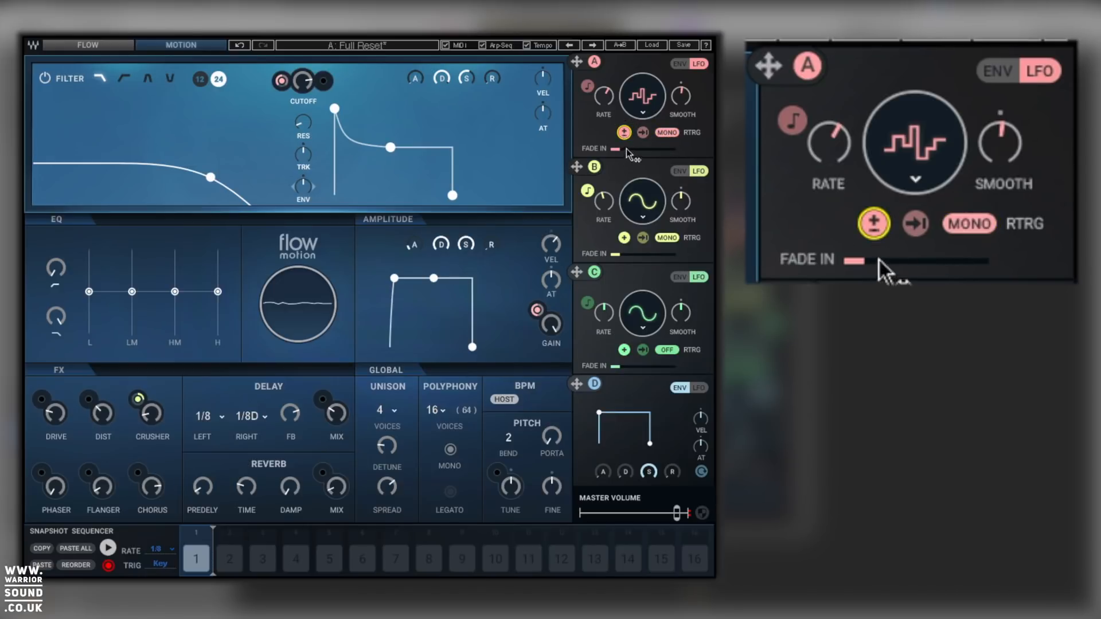
pyautogui.click(625, 133)
pyautogui.click(624, 134)
# Try LFO A's one-shot mode, switch it off again and try the fade-in control
pyautogui.click(642, 133)
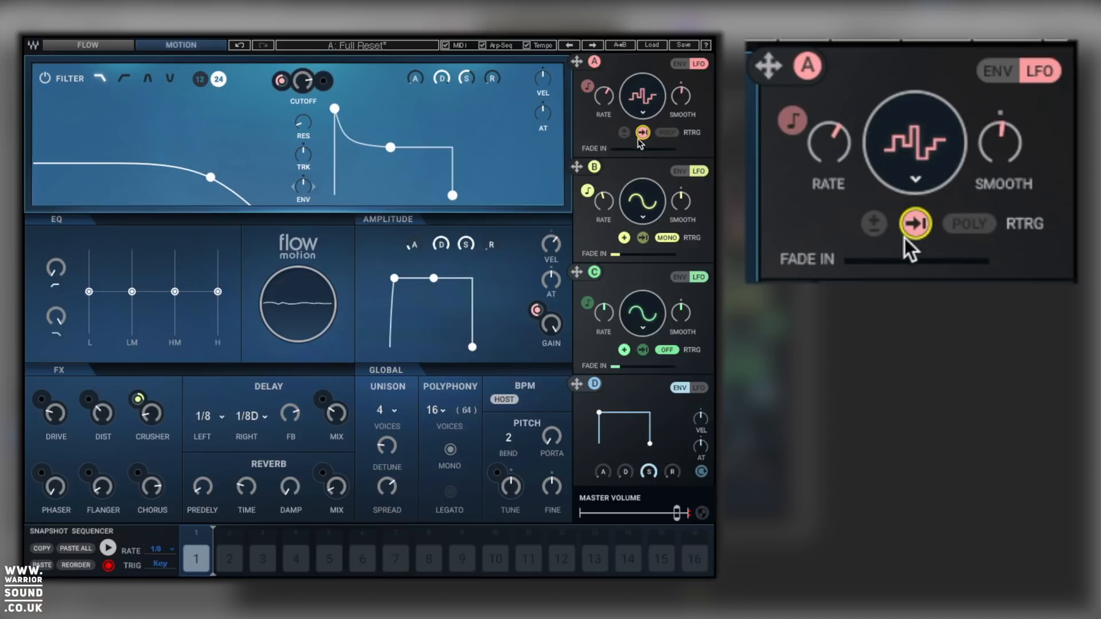
pyautogui.click(643, 133)
pyautogui.click(643, 135)
pyautogui.click(643, 133)
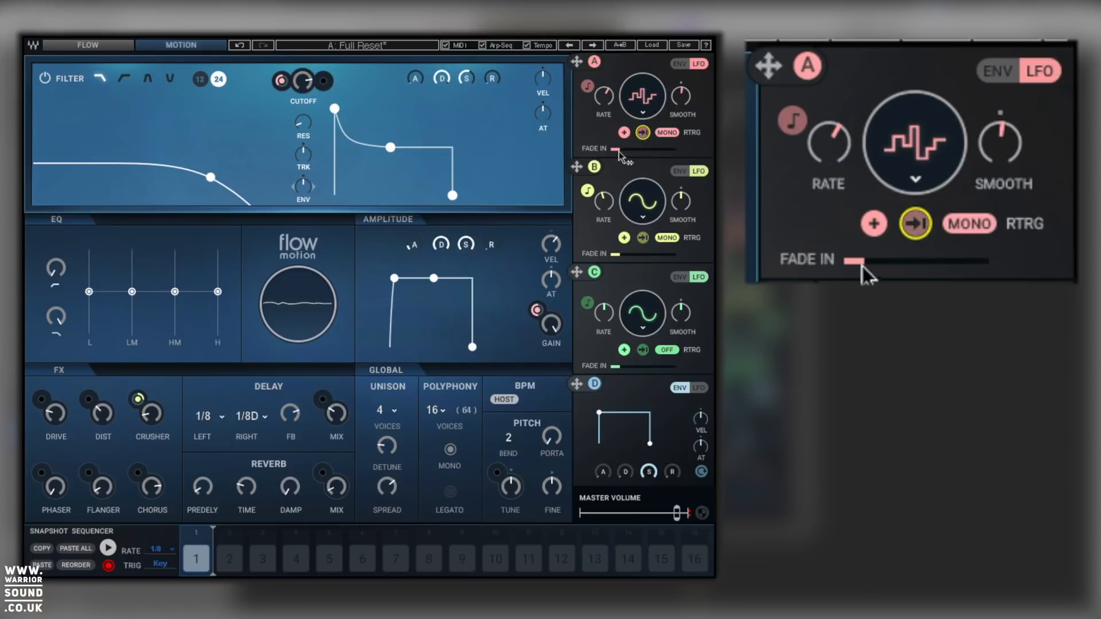
pyautogui.moveTo(615, 149)
pyautogui.mouseDown()
pyautogui.moveTo(672, 149)
pyautogui.moveTo(614, 149)
pyautogui.mouseUp()
# Return to the Flow page and switch on the arpeggiator
pyautogui.click(88, 46)
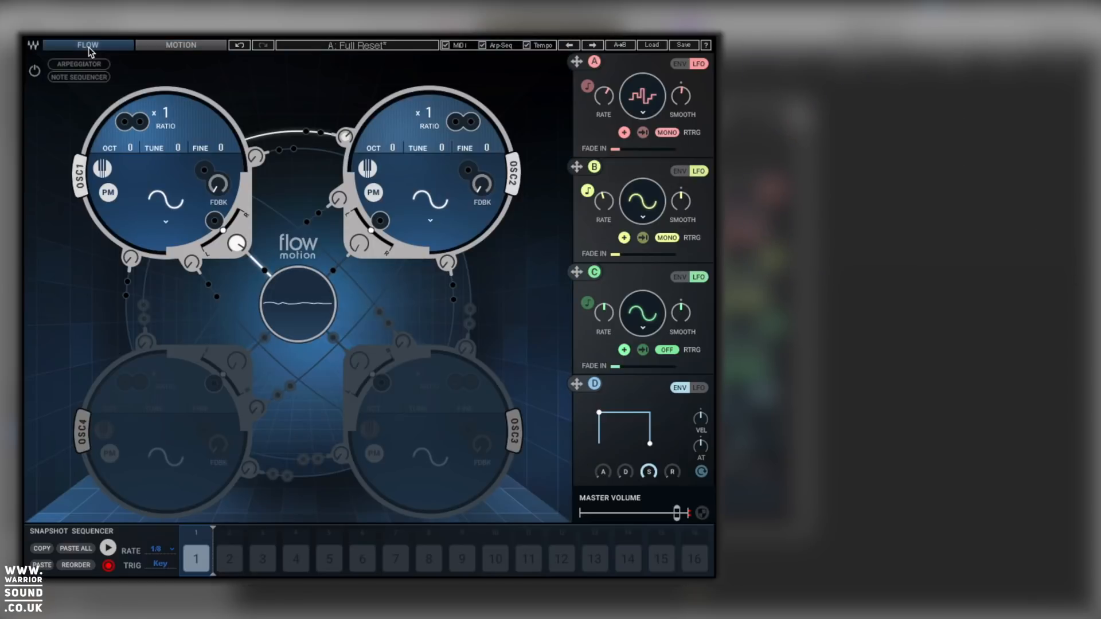
pyautogui.click(34, 73)
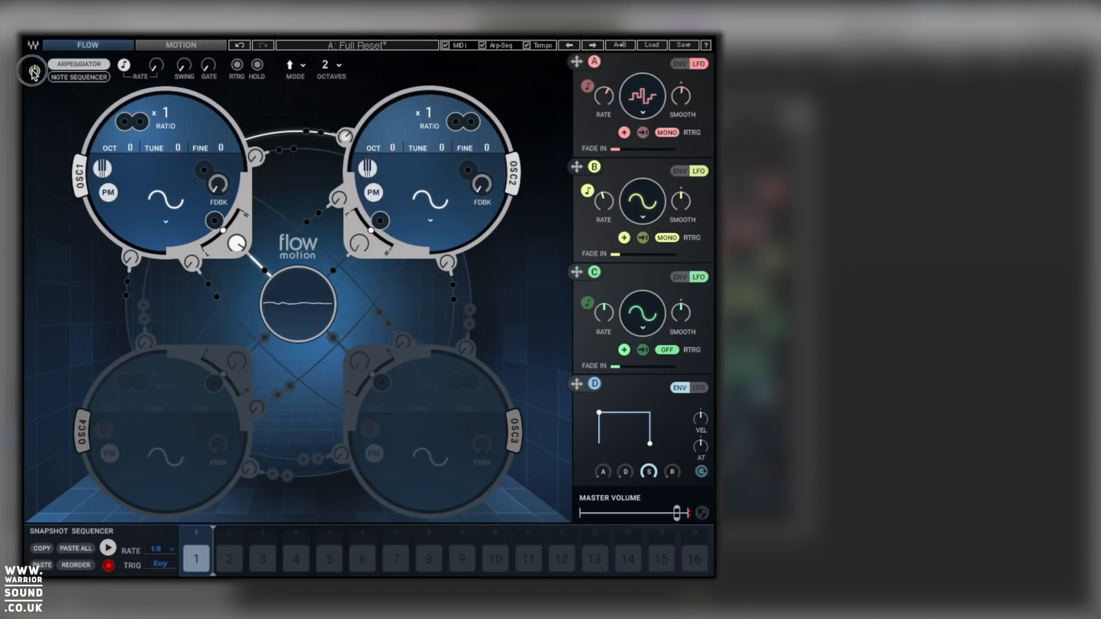
# Switch to the note sequencer, set steps 2, 3, 5 and 7 to 15, -5, 6 and 8, and vary its rate and swing
pyautogui.click(78, 77)
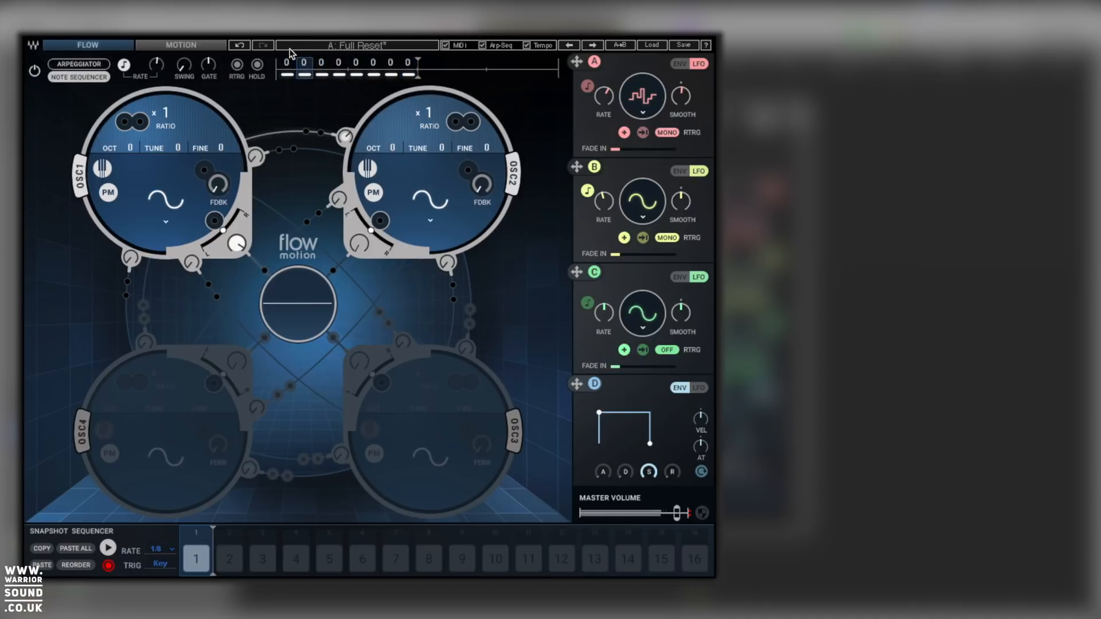
pyautogui.moveTo(303, 64)
pyautogui.mouseDown()
pyautogui.moveTo(305, 48)
pyautogui.moveTo(323, 72)
pyautogui.moveTo(391, 69)
pyautogui.mouseUp()
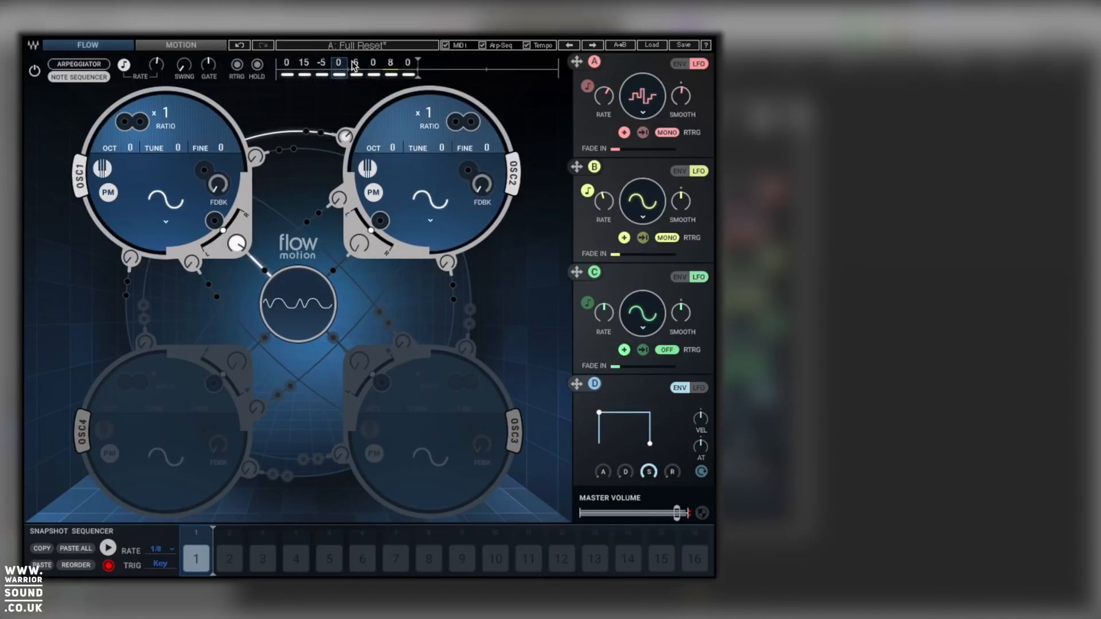
pyautogui.moveTo(184, 67); pyautogui.dragTo(184, 59)
pyautogui.click(124, 65)
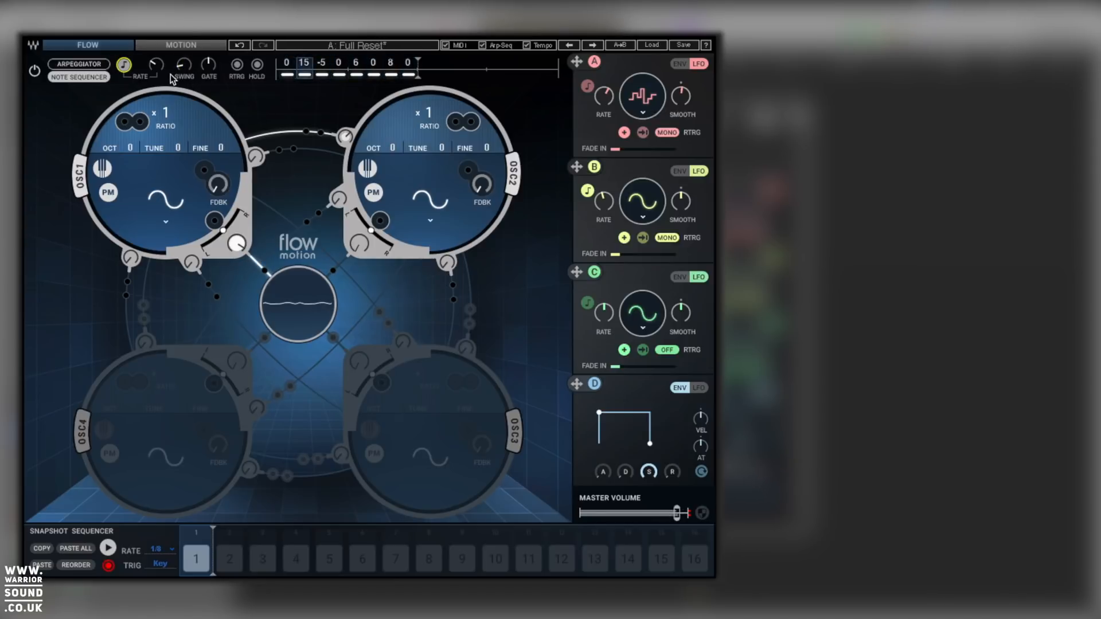
# Switch from the note sequencer back to the arpeggiator and turn it off
pyautogui.click(79, 65)
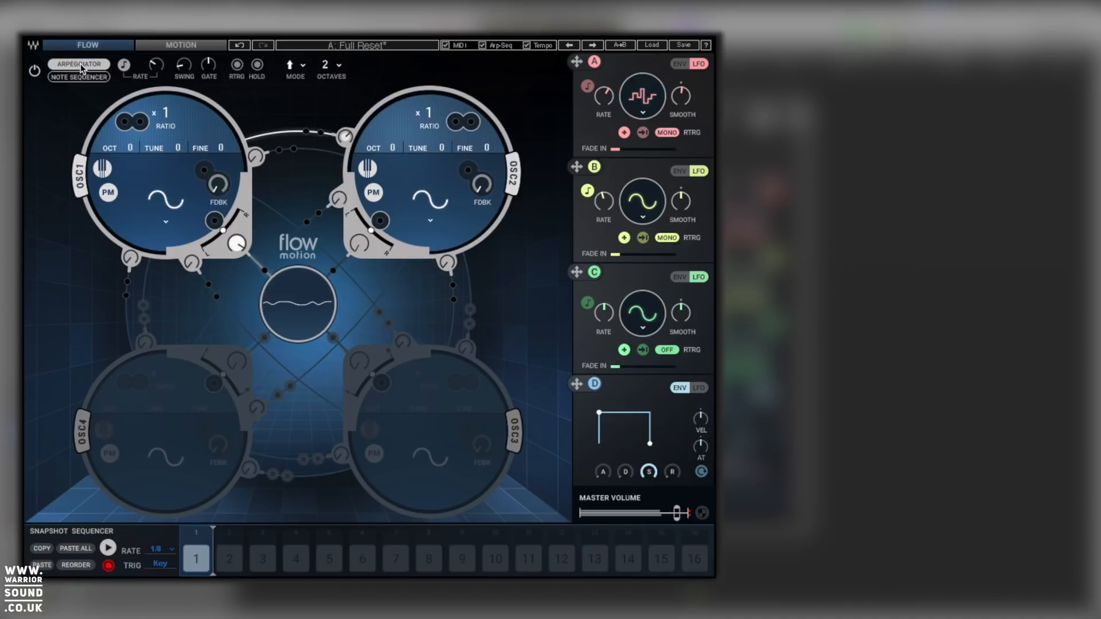
pyautogui.click(34, 71)
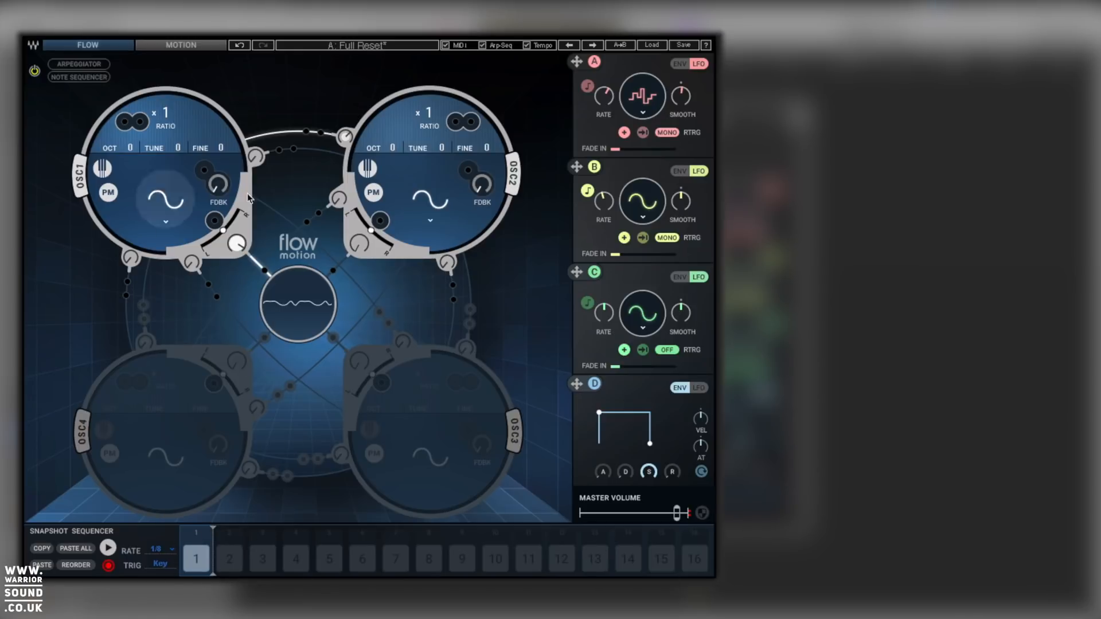
# Try a two-snapshot length in the snapshot sequencer, compare snapshots 2 and 1, and set the trigger mode to BPM
pyautogui.click(233, 537)
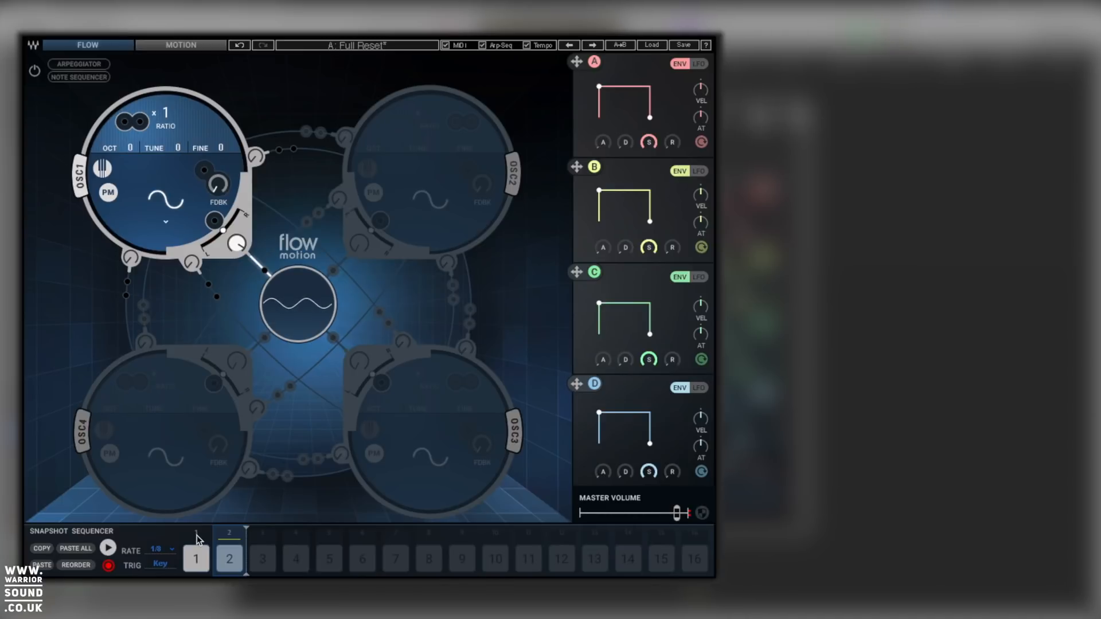
pyautogui.click(196, 555)
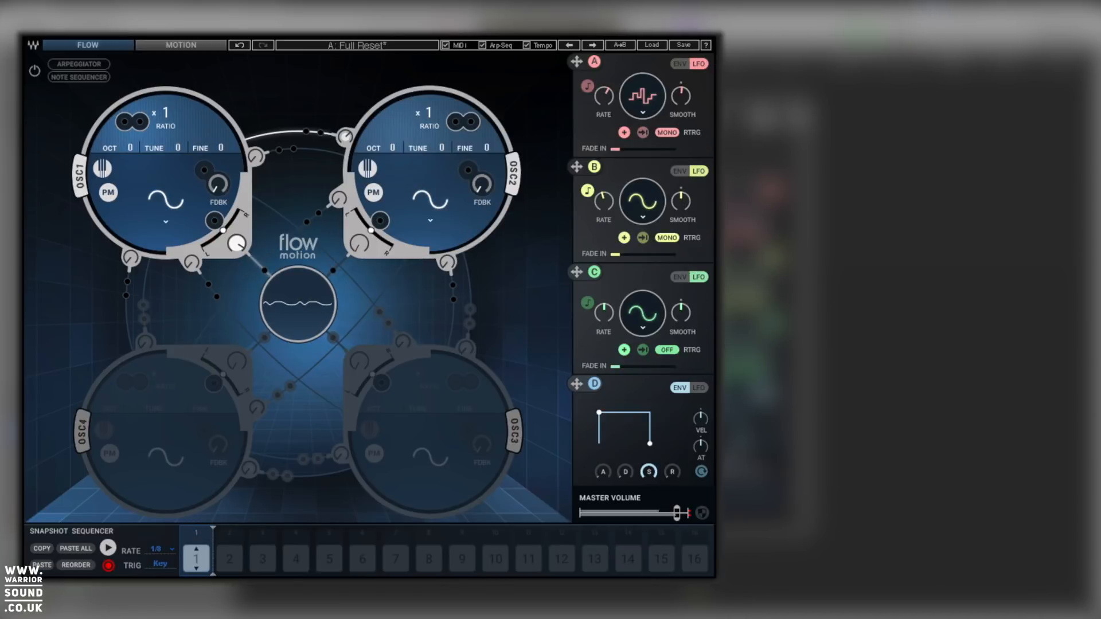
pyautogui.click(227, 536)
pyautogui.click(161, 564)
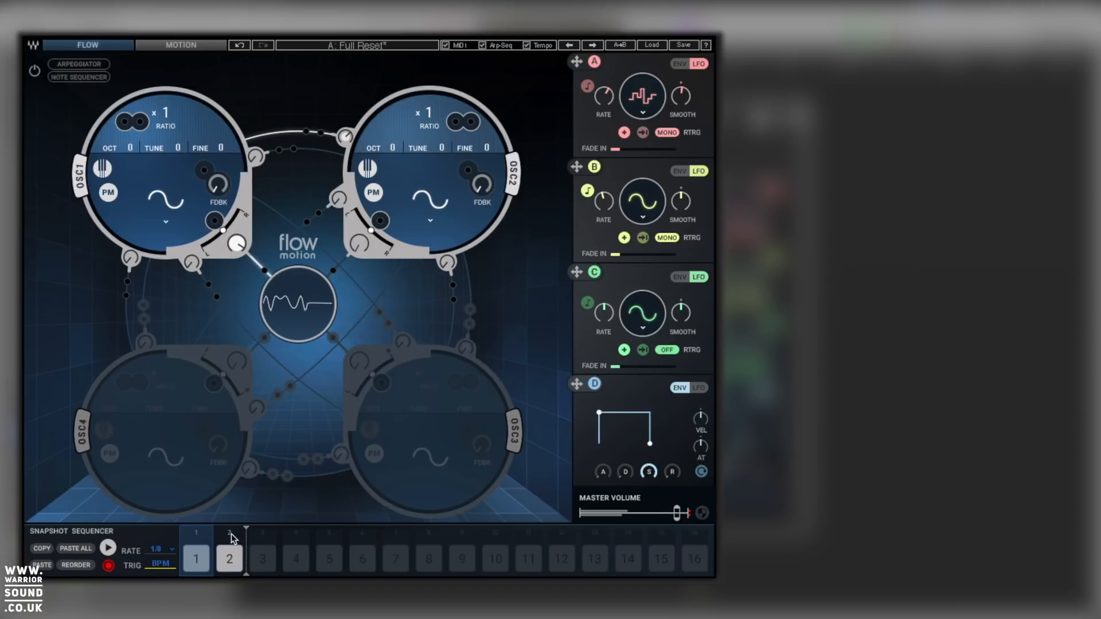
# Copy snapshot 1 into snapshot 2 and set snapshot 2's distortion to 64 on the Motion page
pyautogui.click(193, 537)
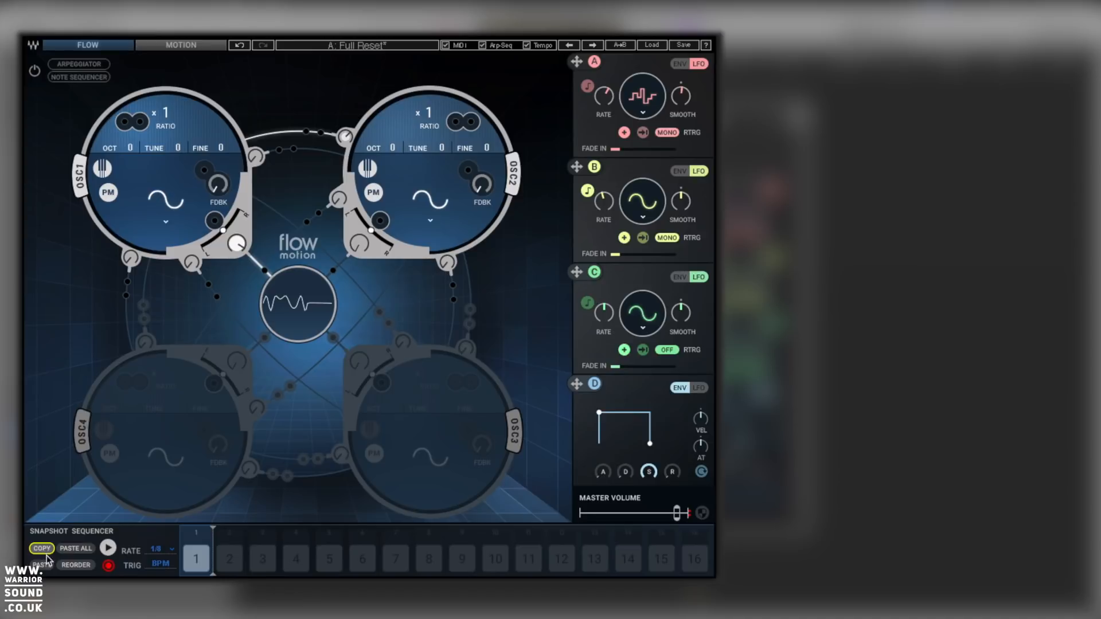
pyautogui.click(231, 537)
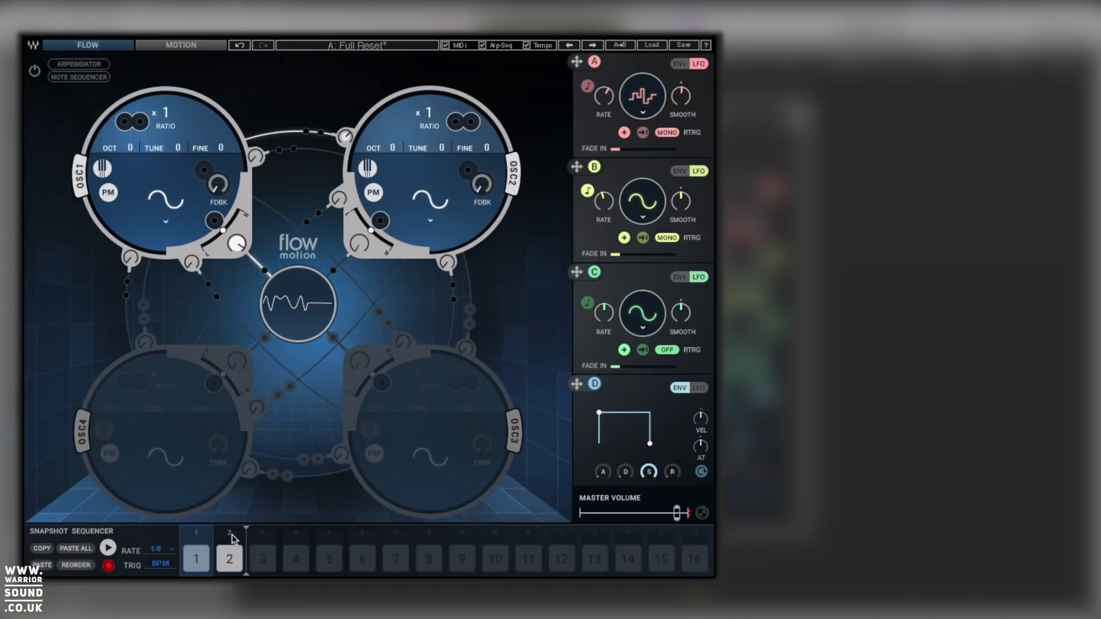
pyautogui.click(233, 563)
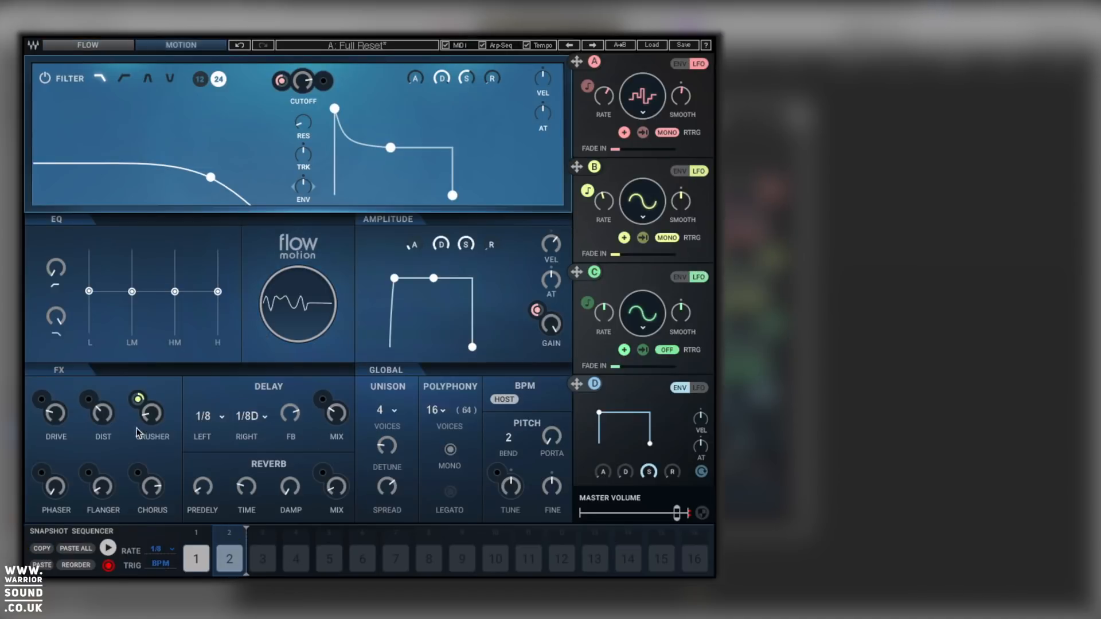
pyautogui.click(103, 417)
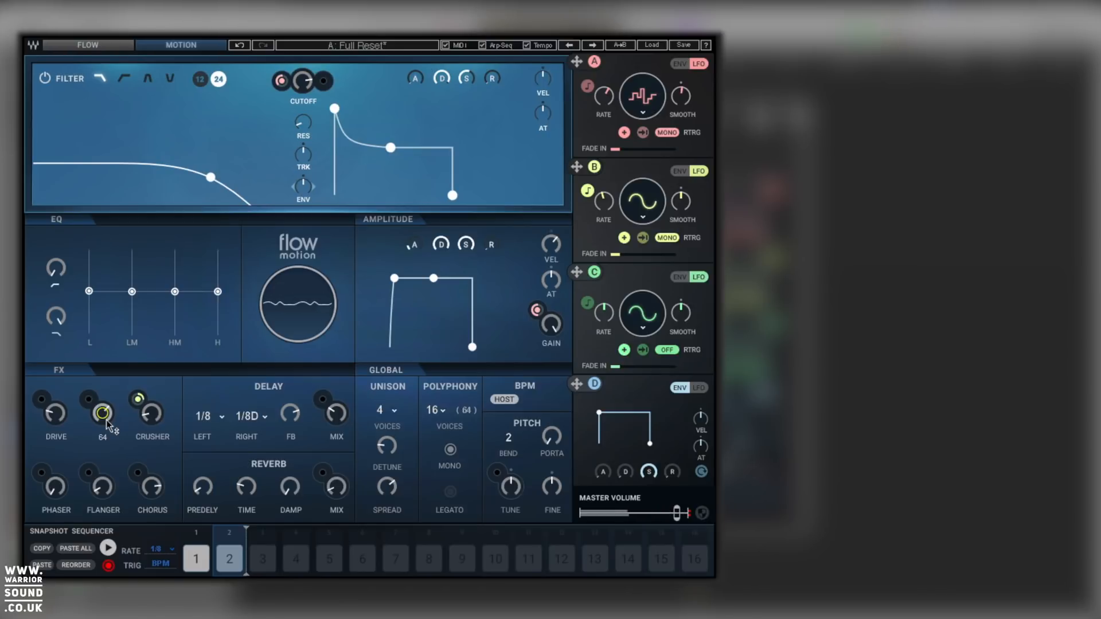
# Extend the snapshot sequence to three snapshots and paste the copied settings into snapshot 3
pyautogui.moveTo(245, 548); pyautogui.dragTo(269, 550)
pyautogui.click(265, 558)
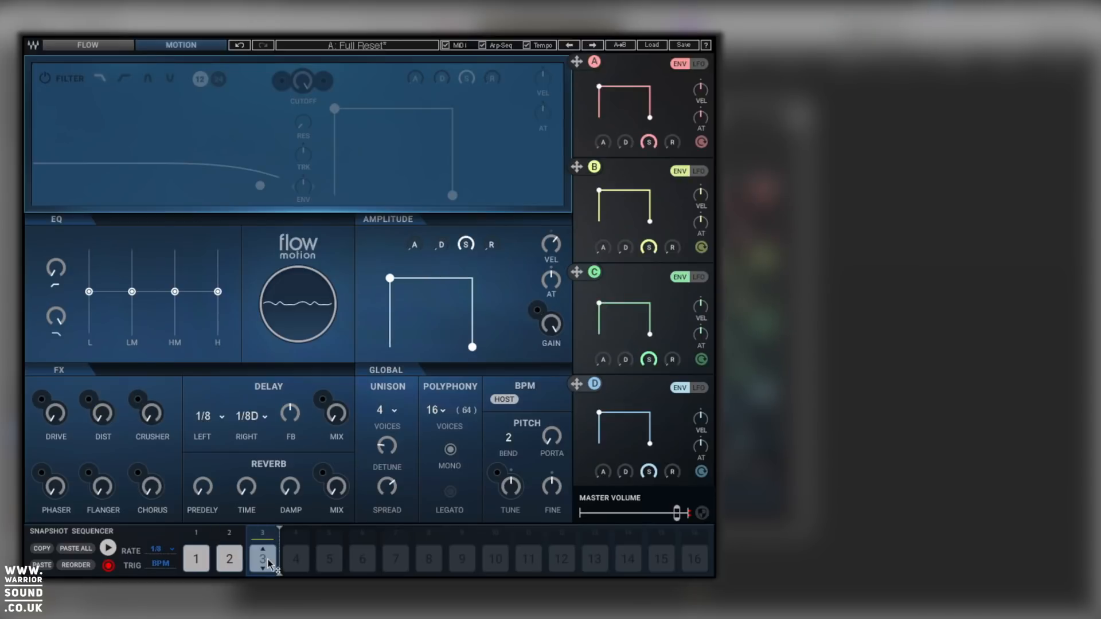
pyautogui.click(41, 565)
# On the Flow page, set snapshot 3's OSC1 waveform to sawtooth and its OSC2 waveform to triangle
pyautogui.click(104, 46)
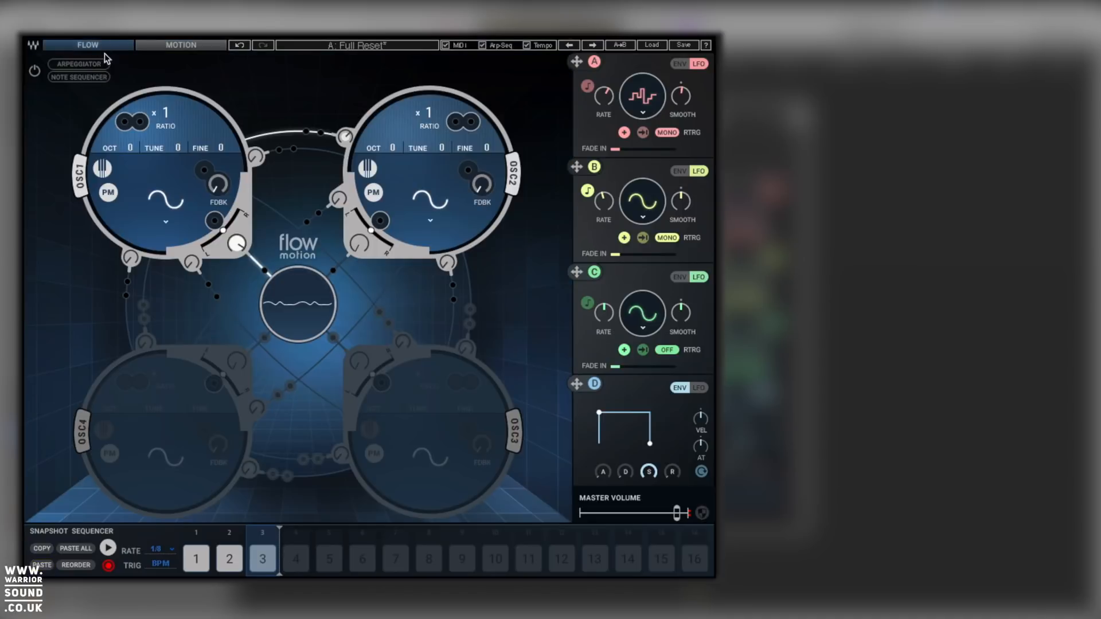
pyautogui.click(173, 205)
pyautogui.click(423, 208)
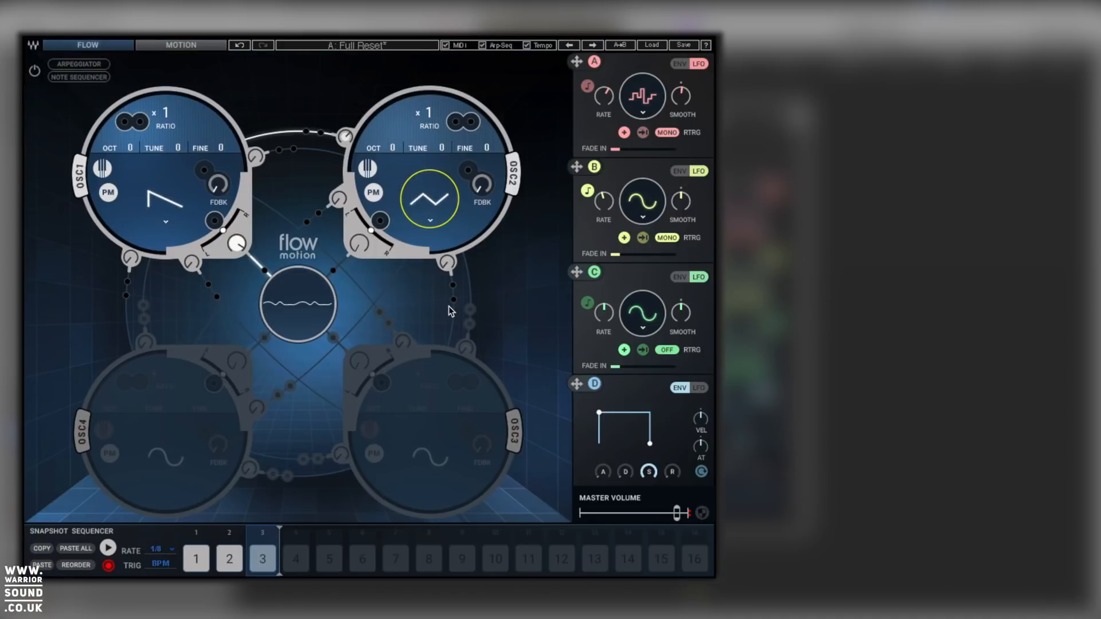